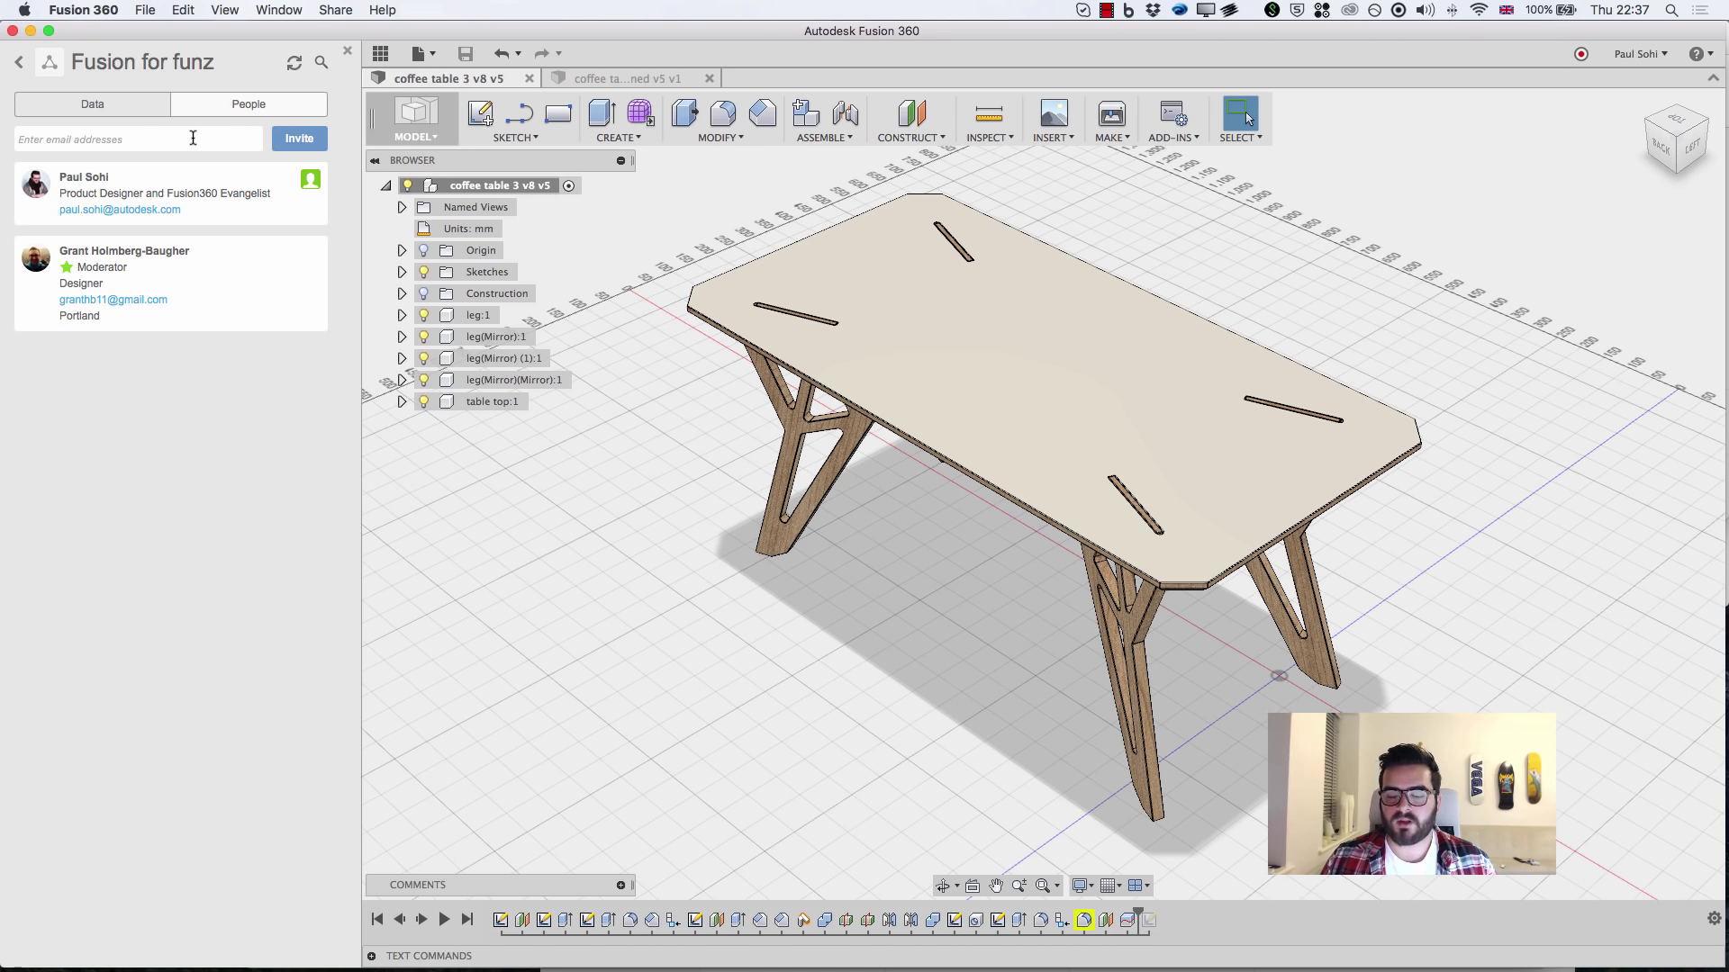
# Open the Fusion for funz project, select coffee table 3, and view its version 8 model in 3D.
pyautogui.click(166, 65)
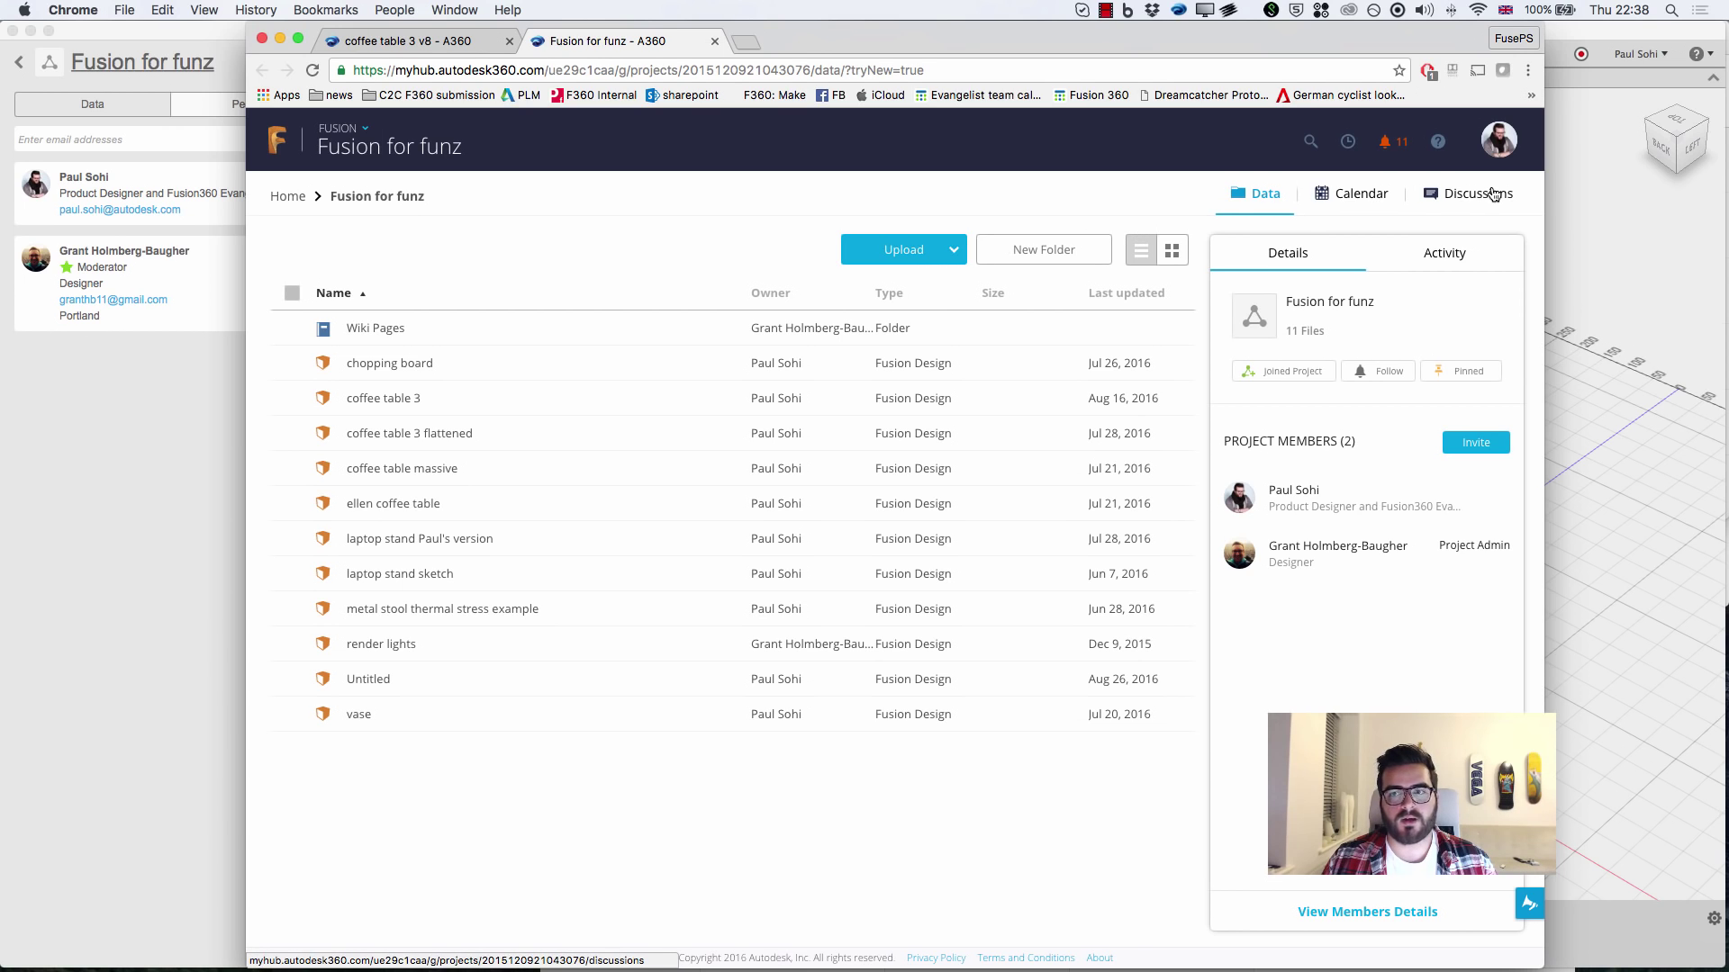
pyautogui.click(427, 403)
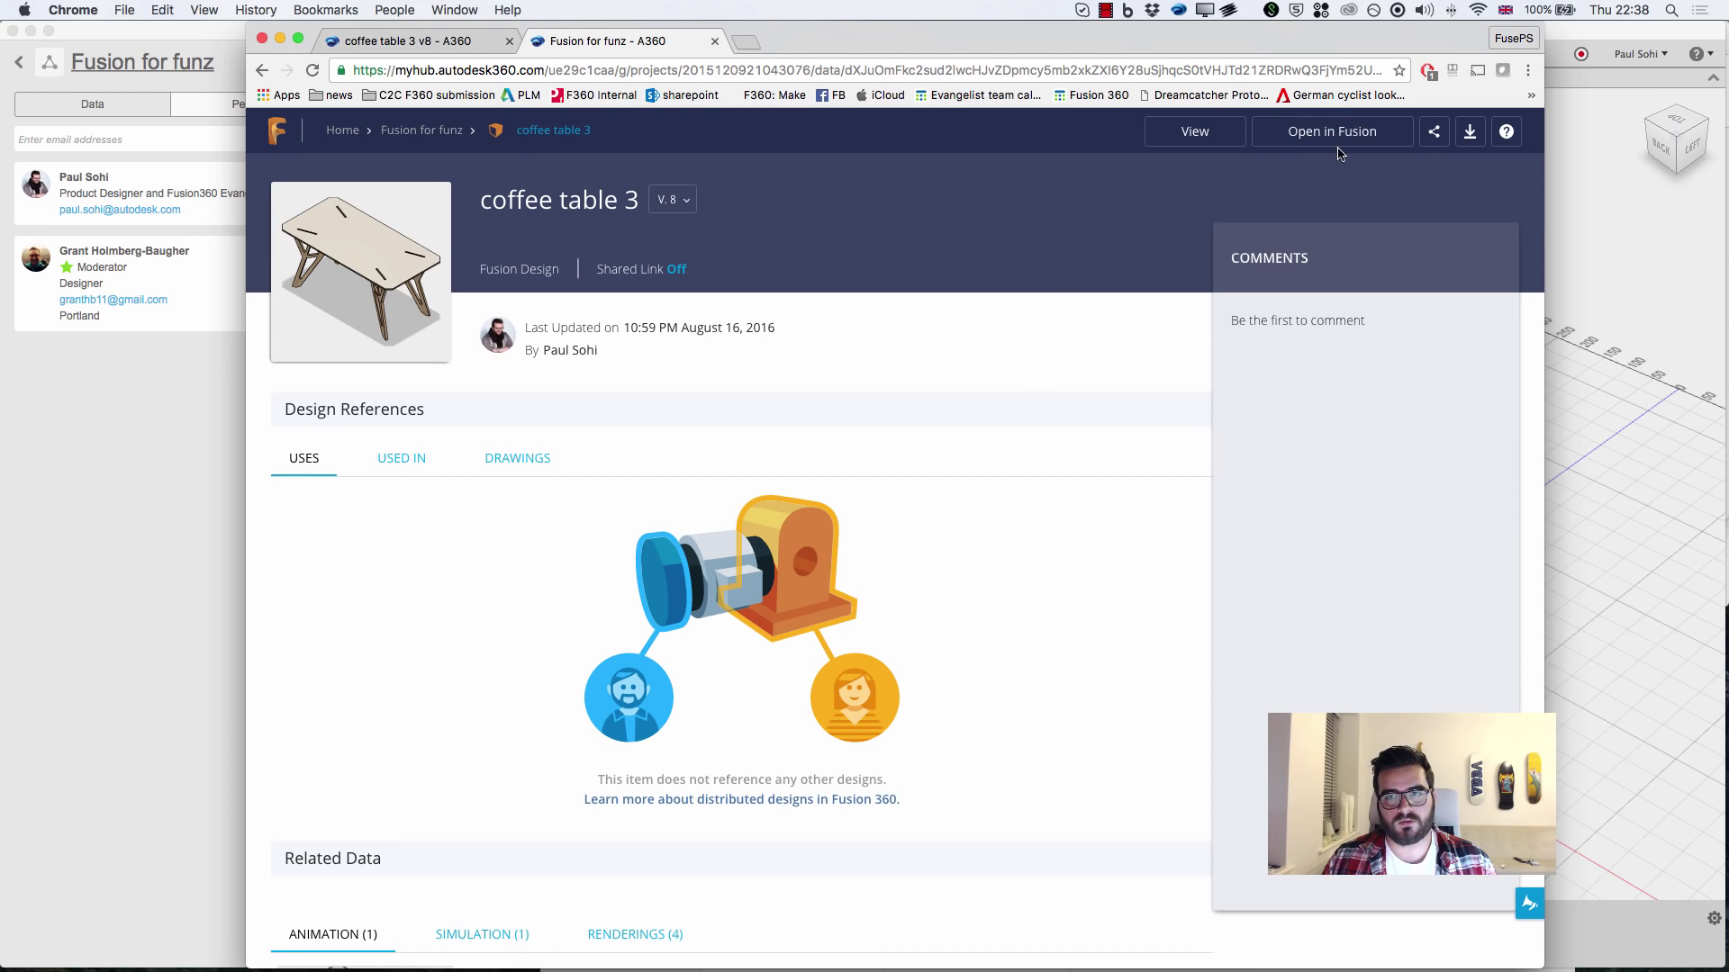
pyautogui.click(1195, 132)
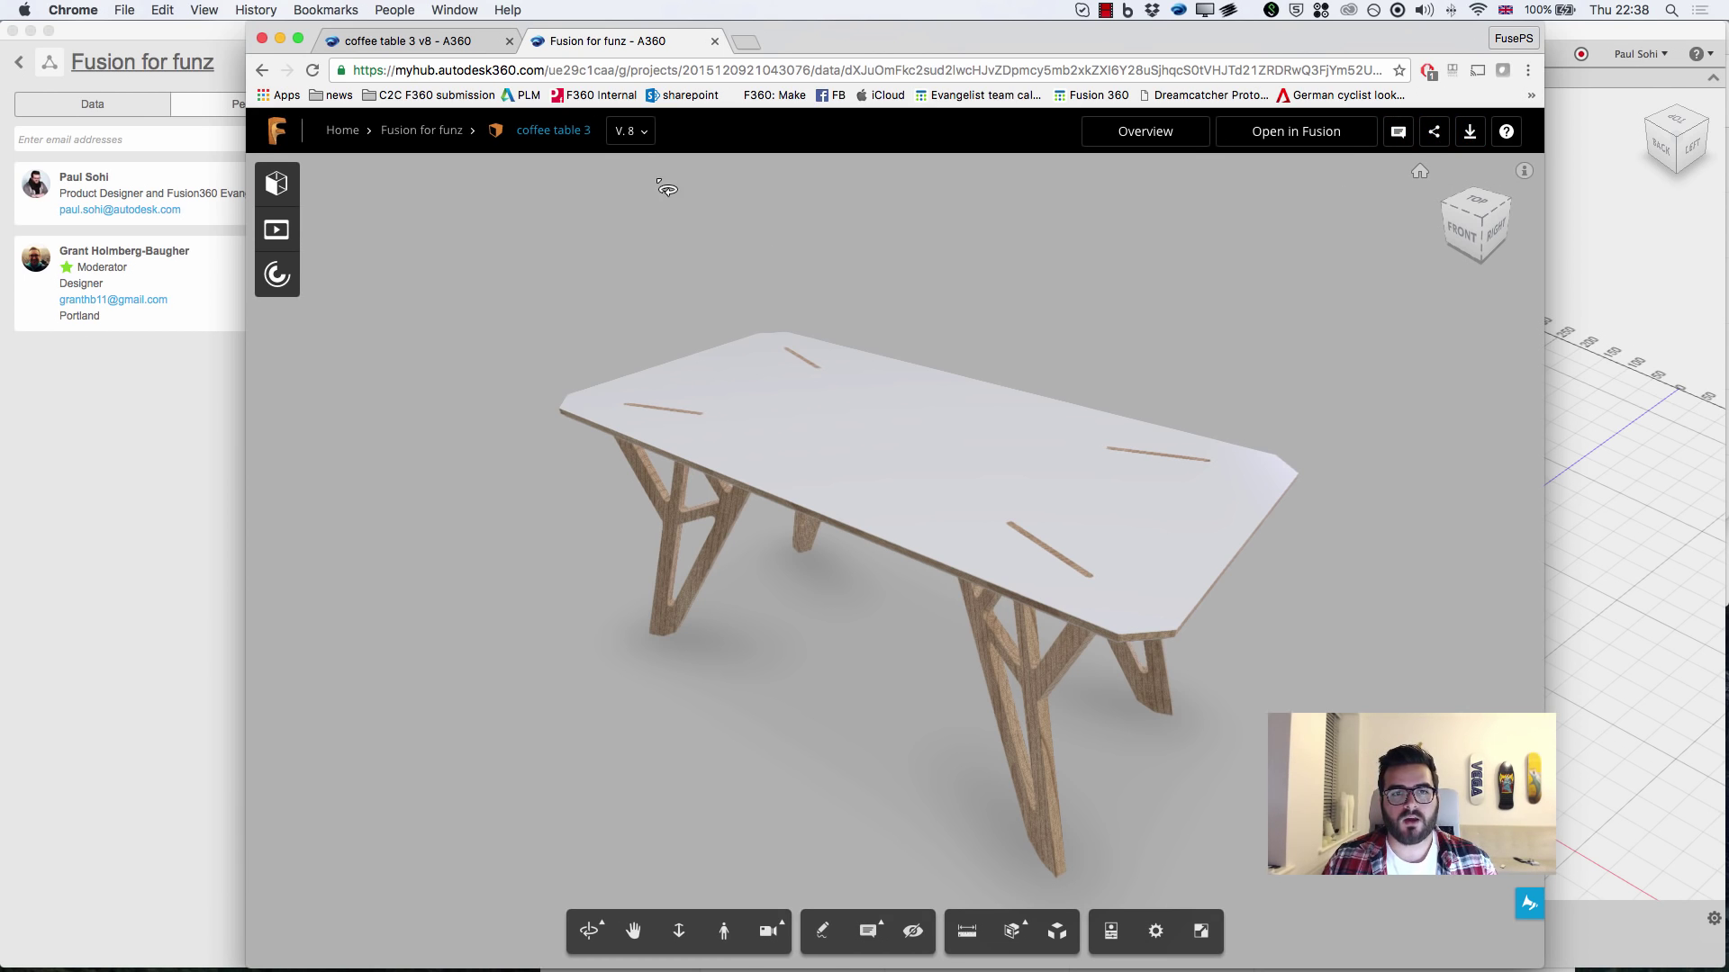
# Check the V.8 version list and the Animation and Simulation panels, orbit the table, then return to Fusion 360.
pyautogui.click(633, 131)
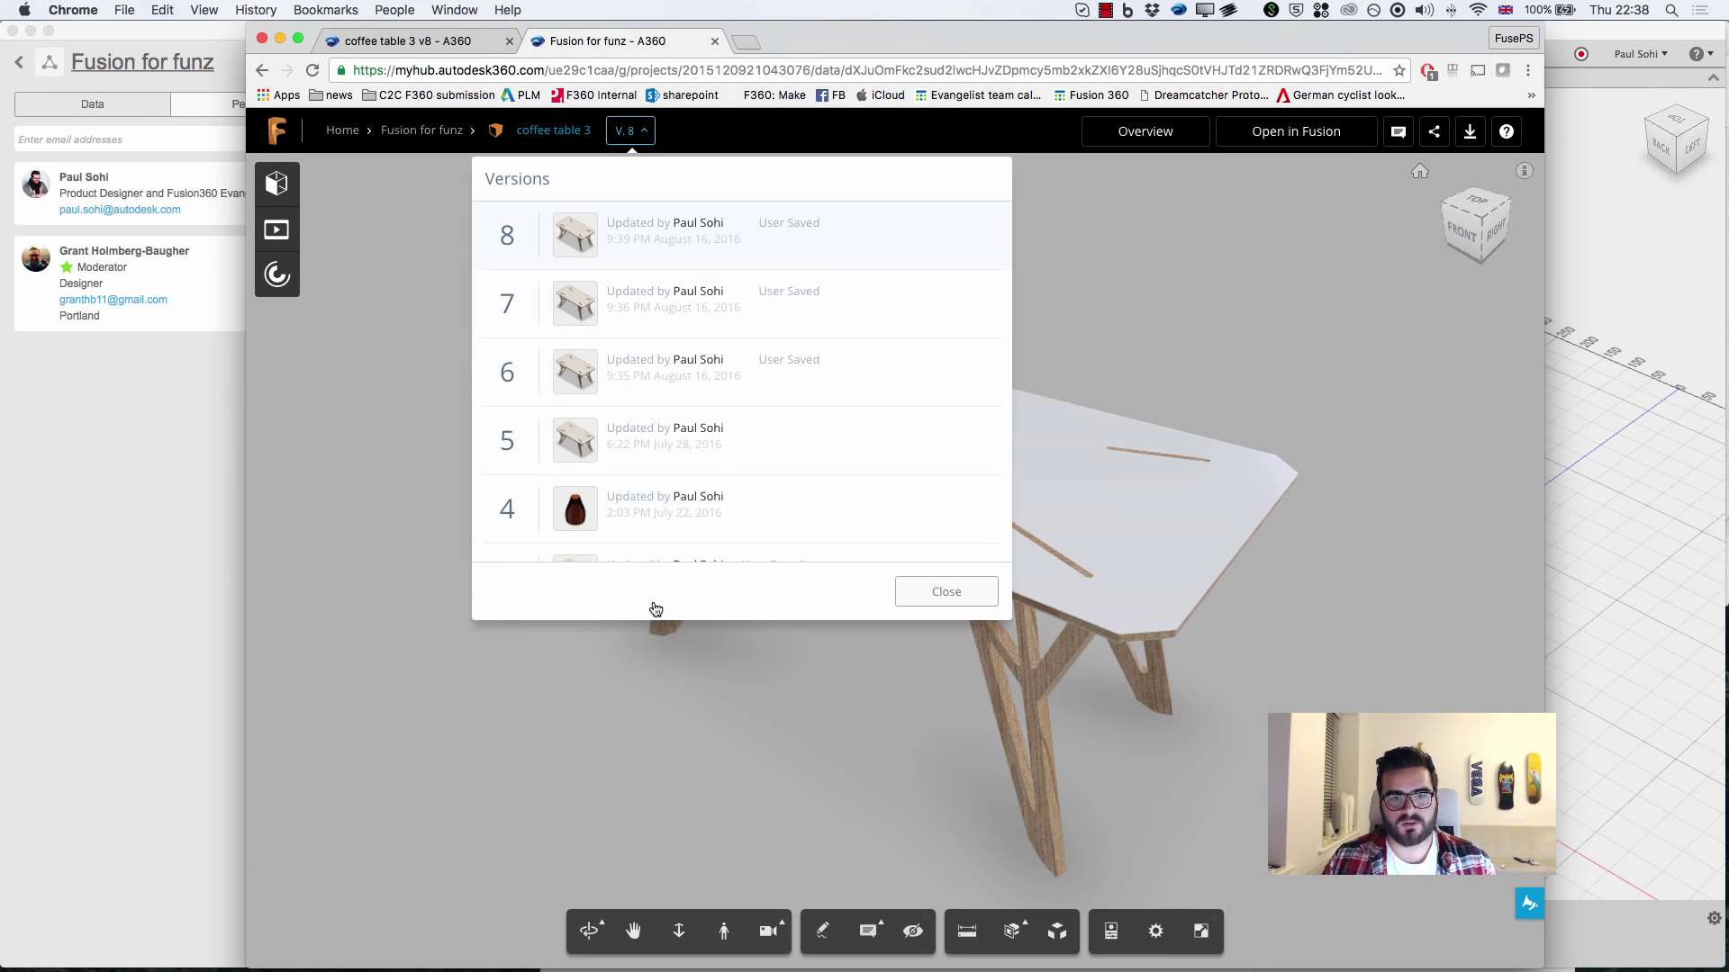
pyautogui.click(492, 706)
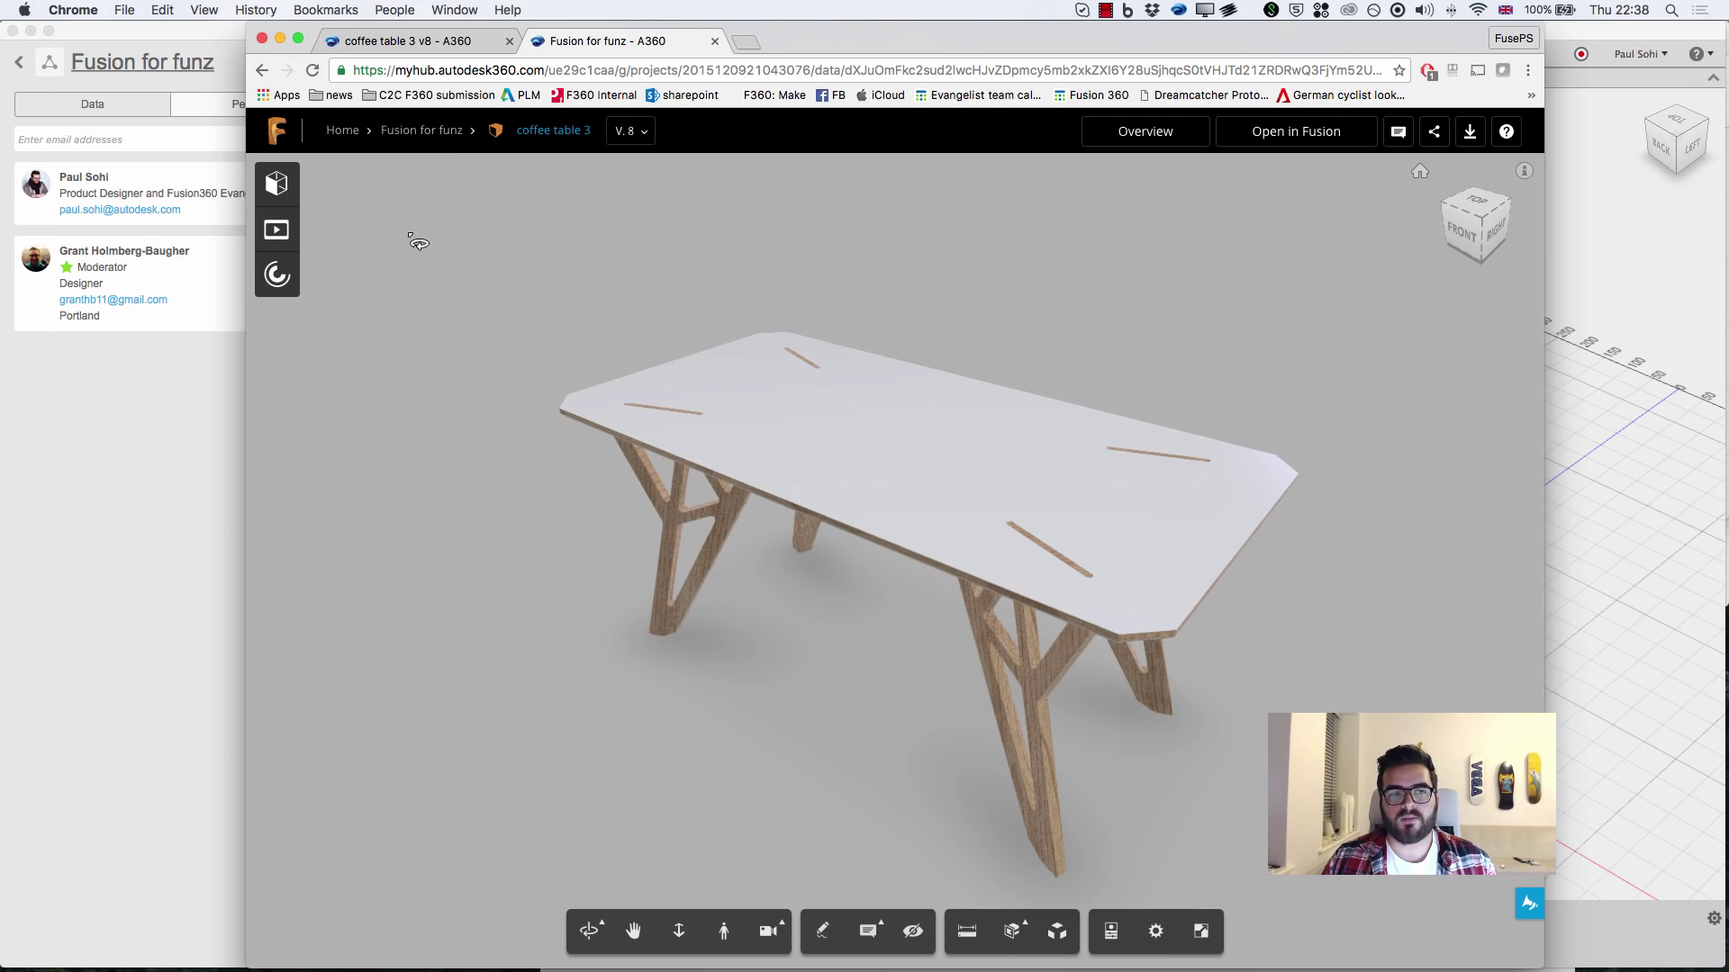
pyautogui.click(276, 230)
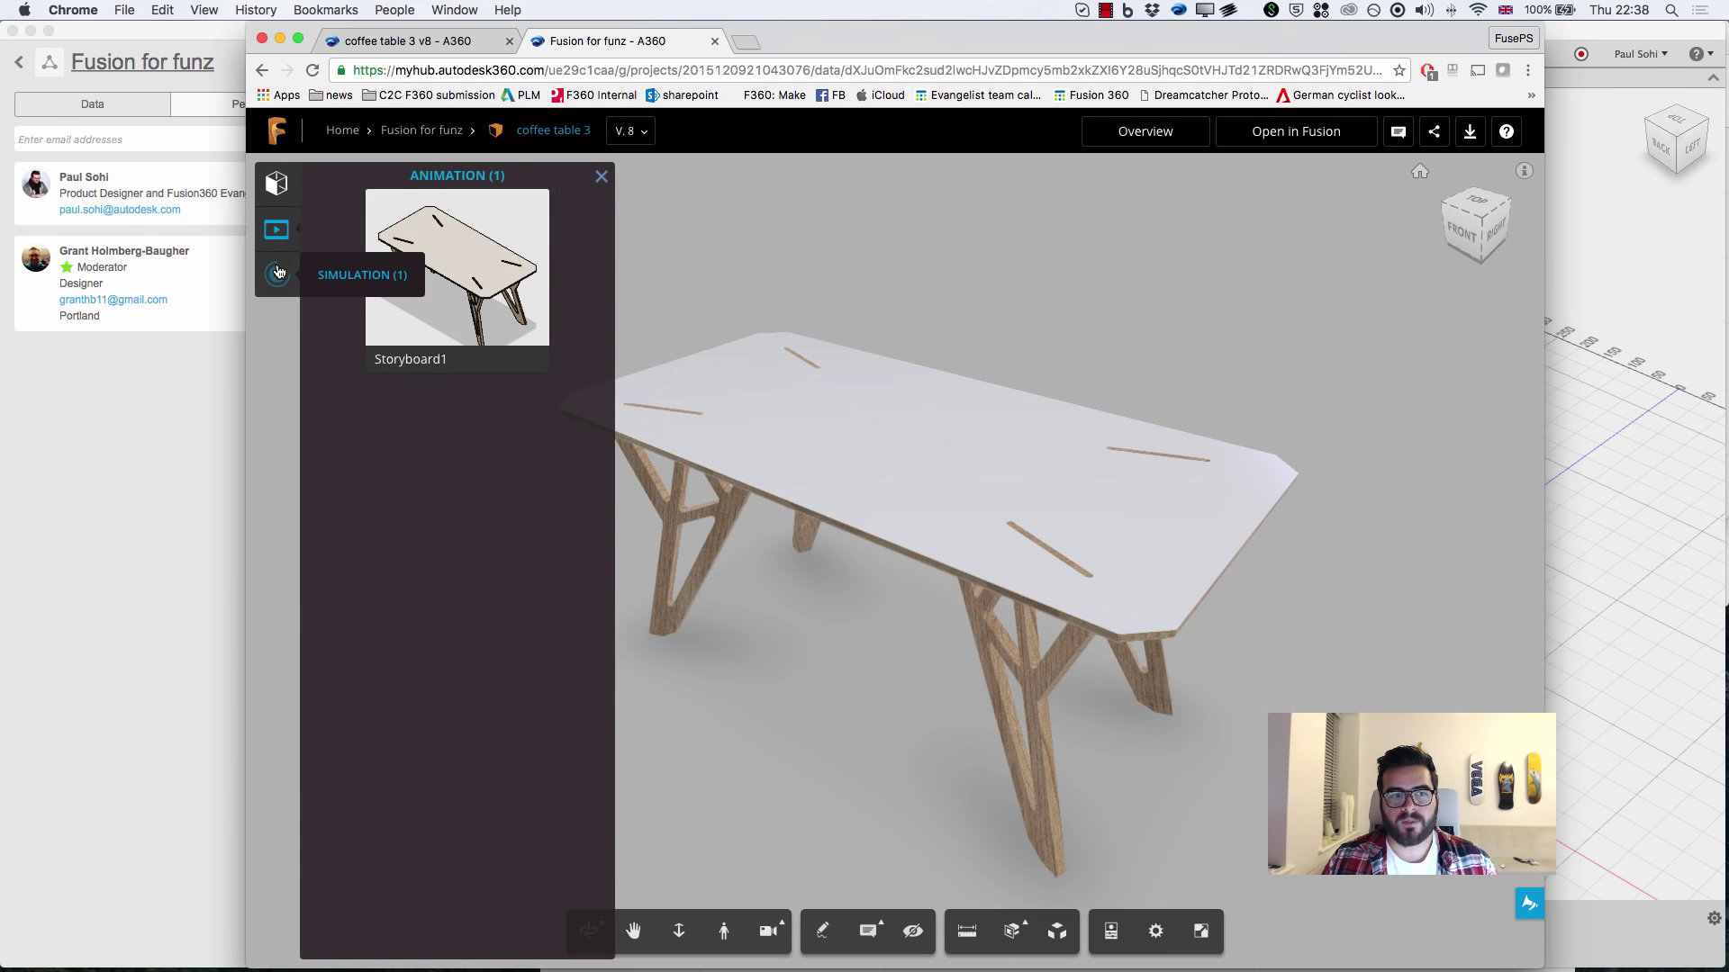
pyautogui.click(277, 273)
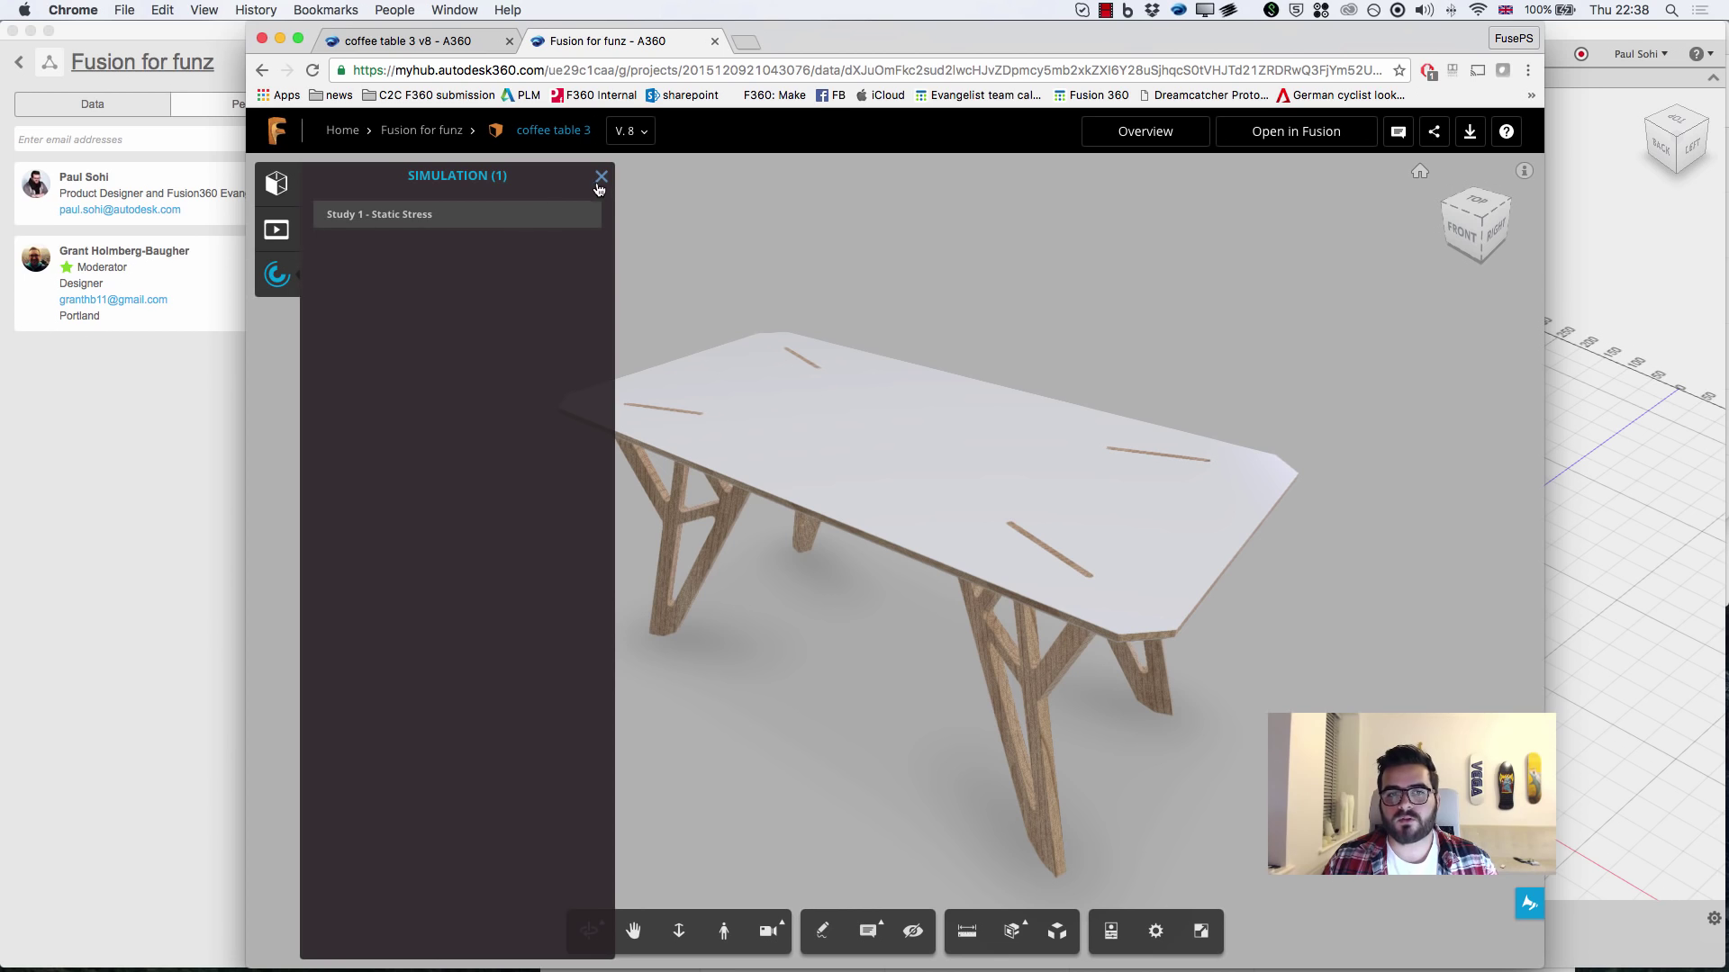
pyautogui.click(601, 178)
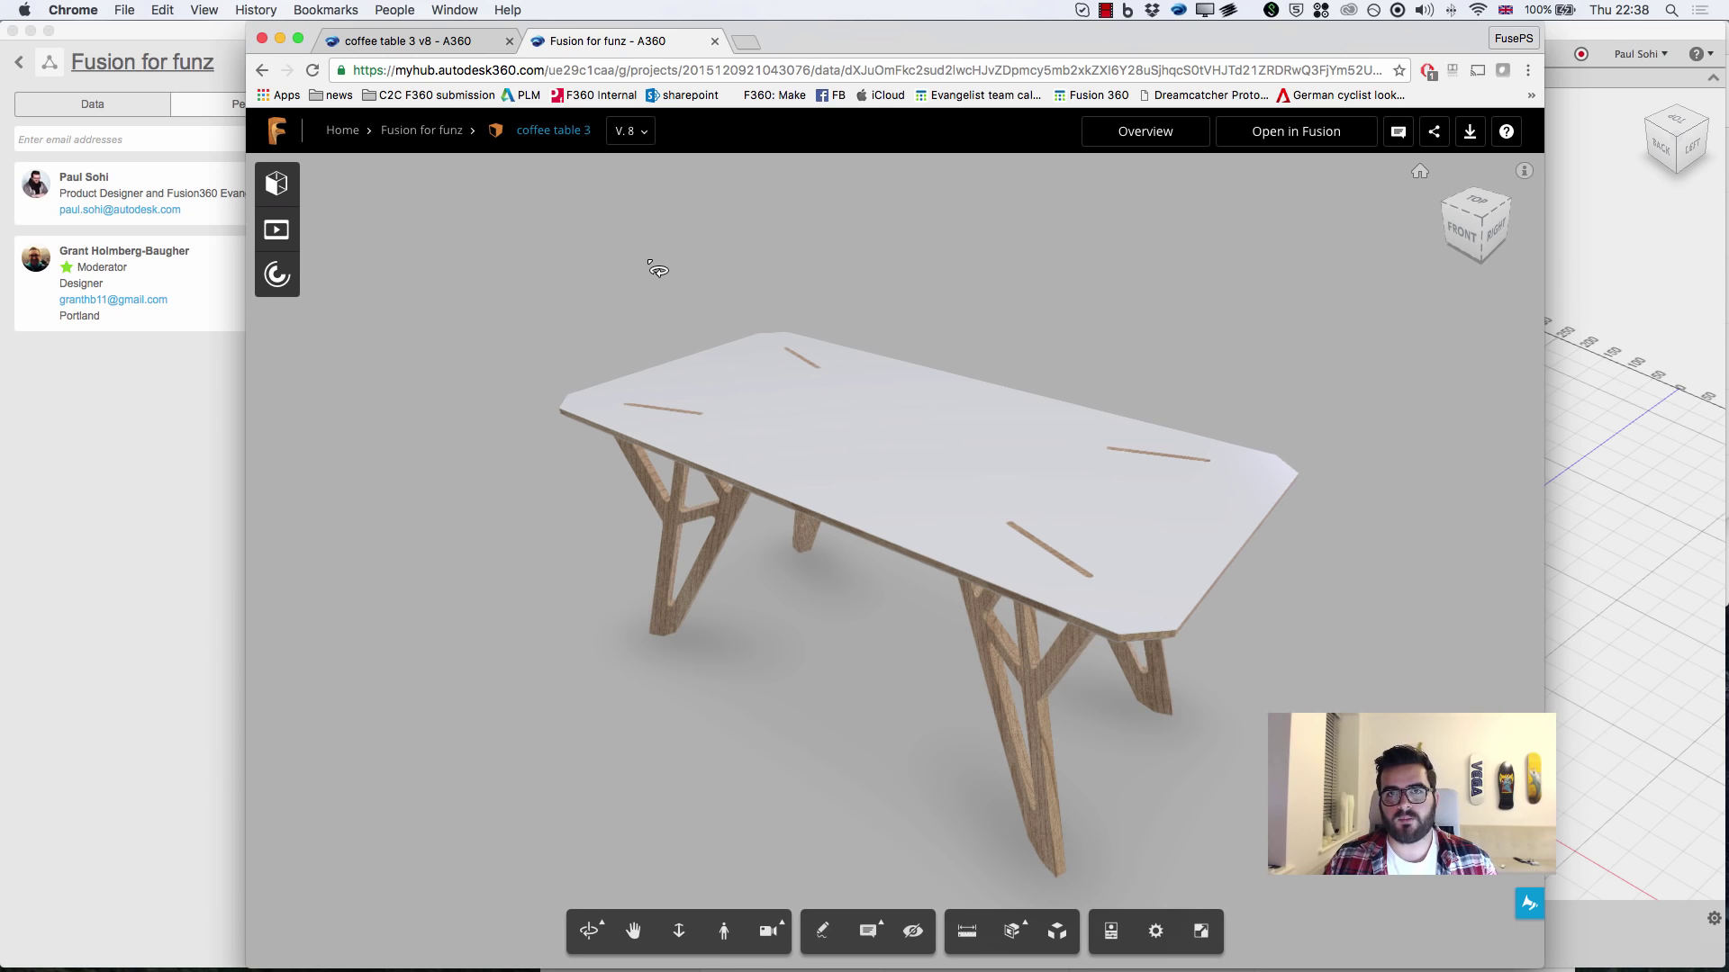
pyautogui.moveTo(655, 270); pyautogui.dragTo(656, 232)
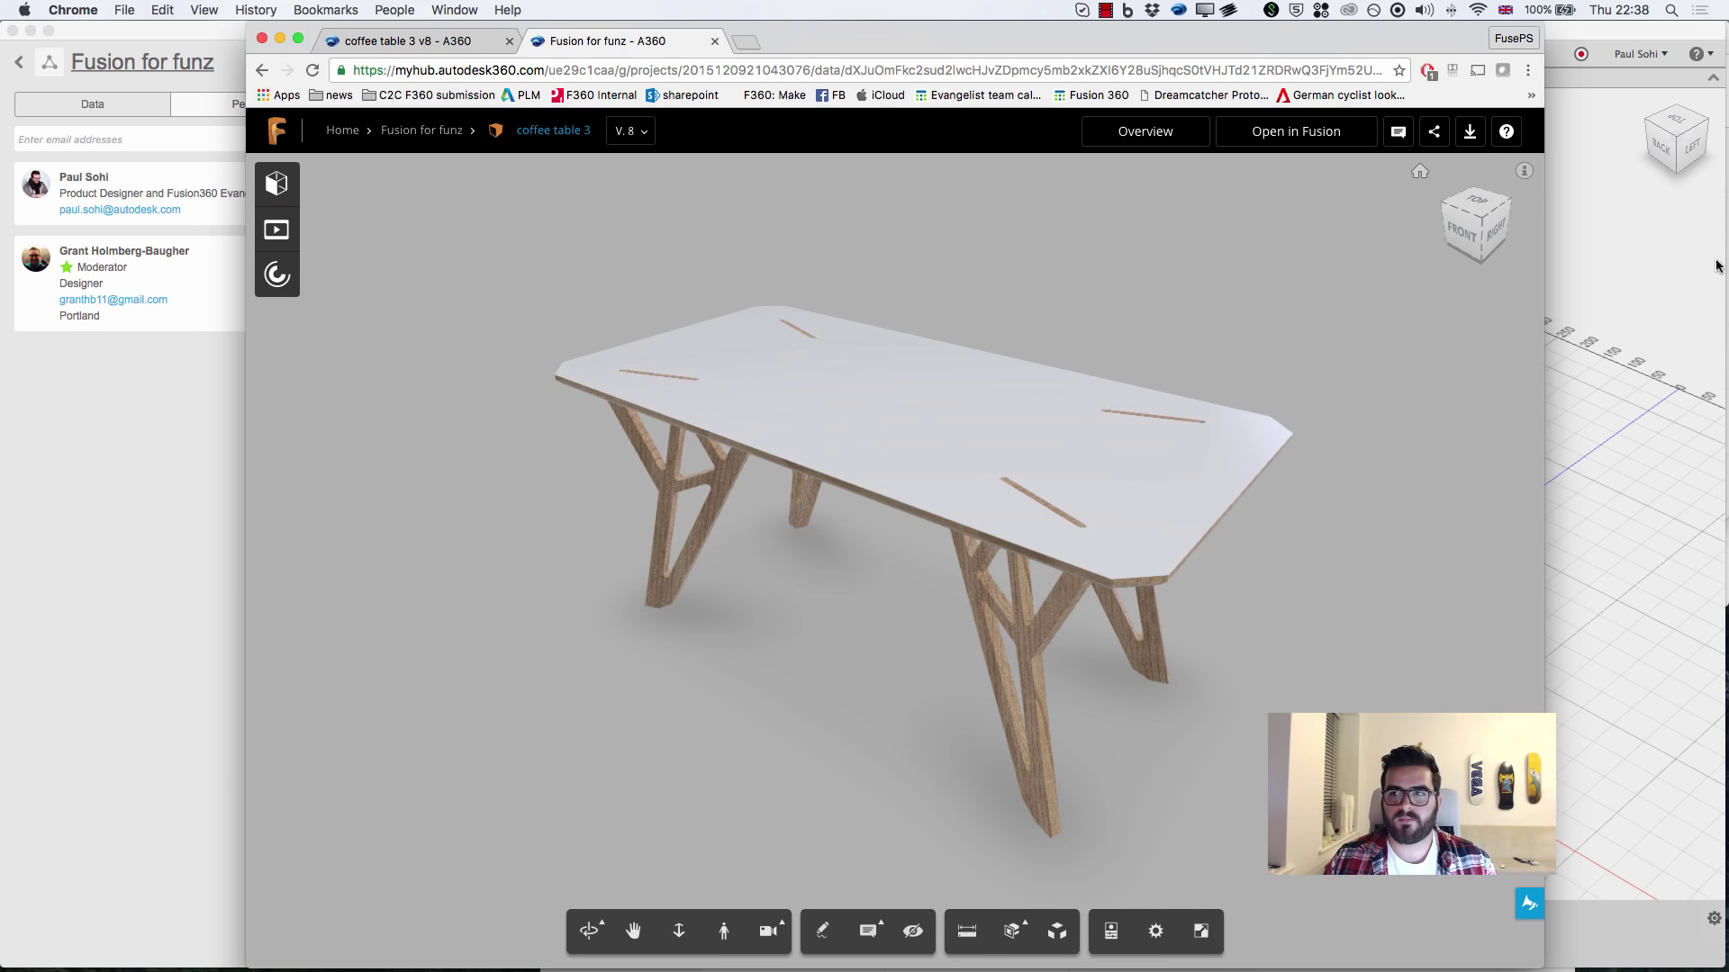
pyautogui.click(1599, 298)
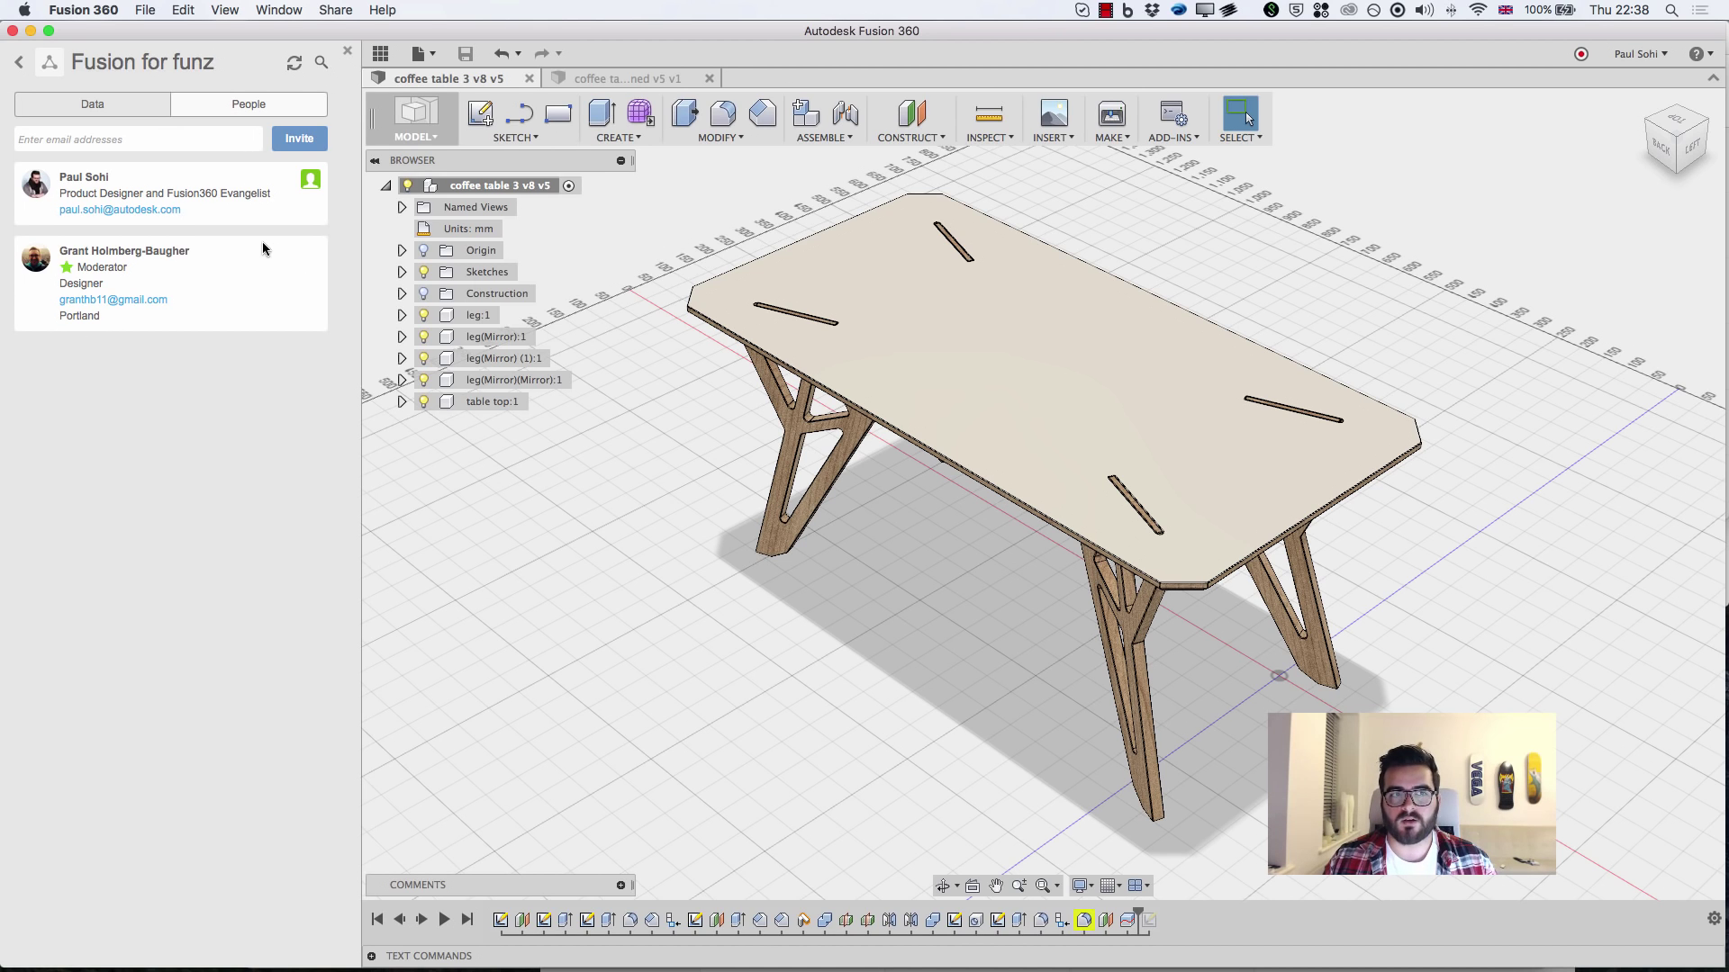
# Hide the Data Panel, create a downloadable public link via File > Share, and copy it.
pyautogui.click(347, 50)
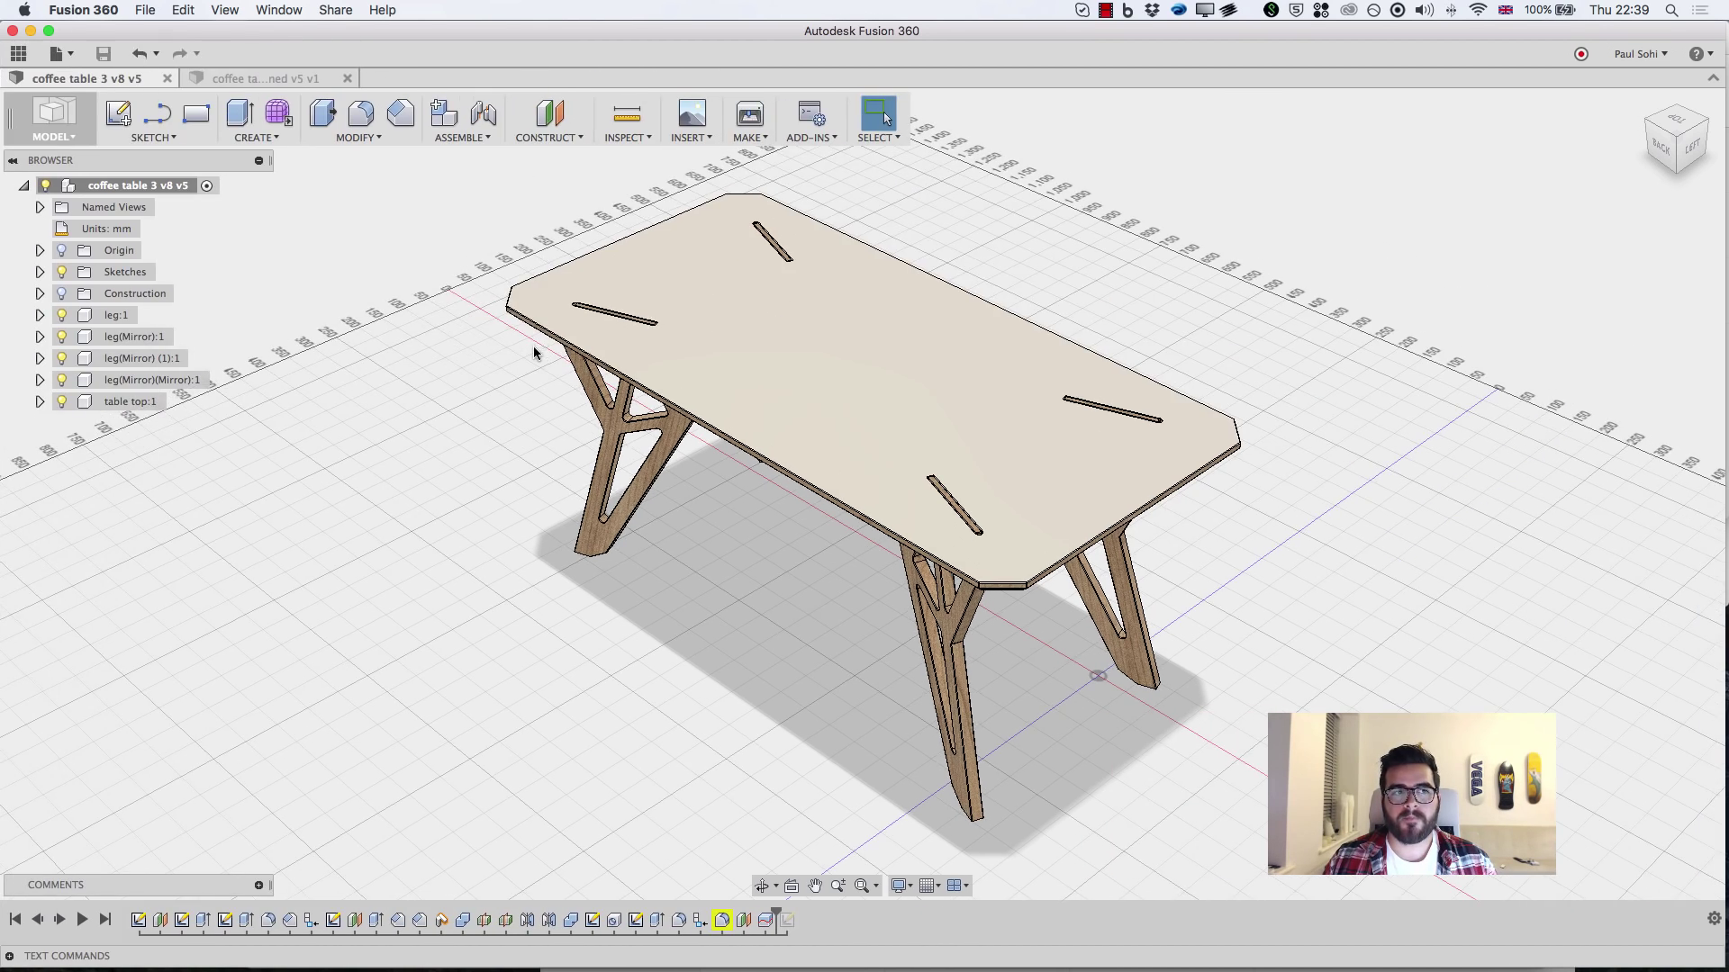
pyautogui.click(72, 55)
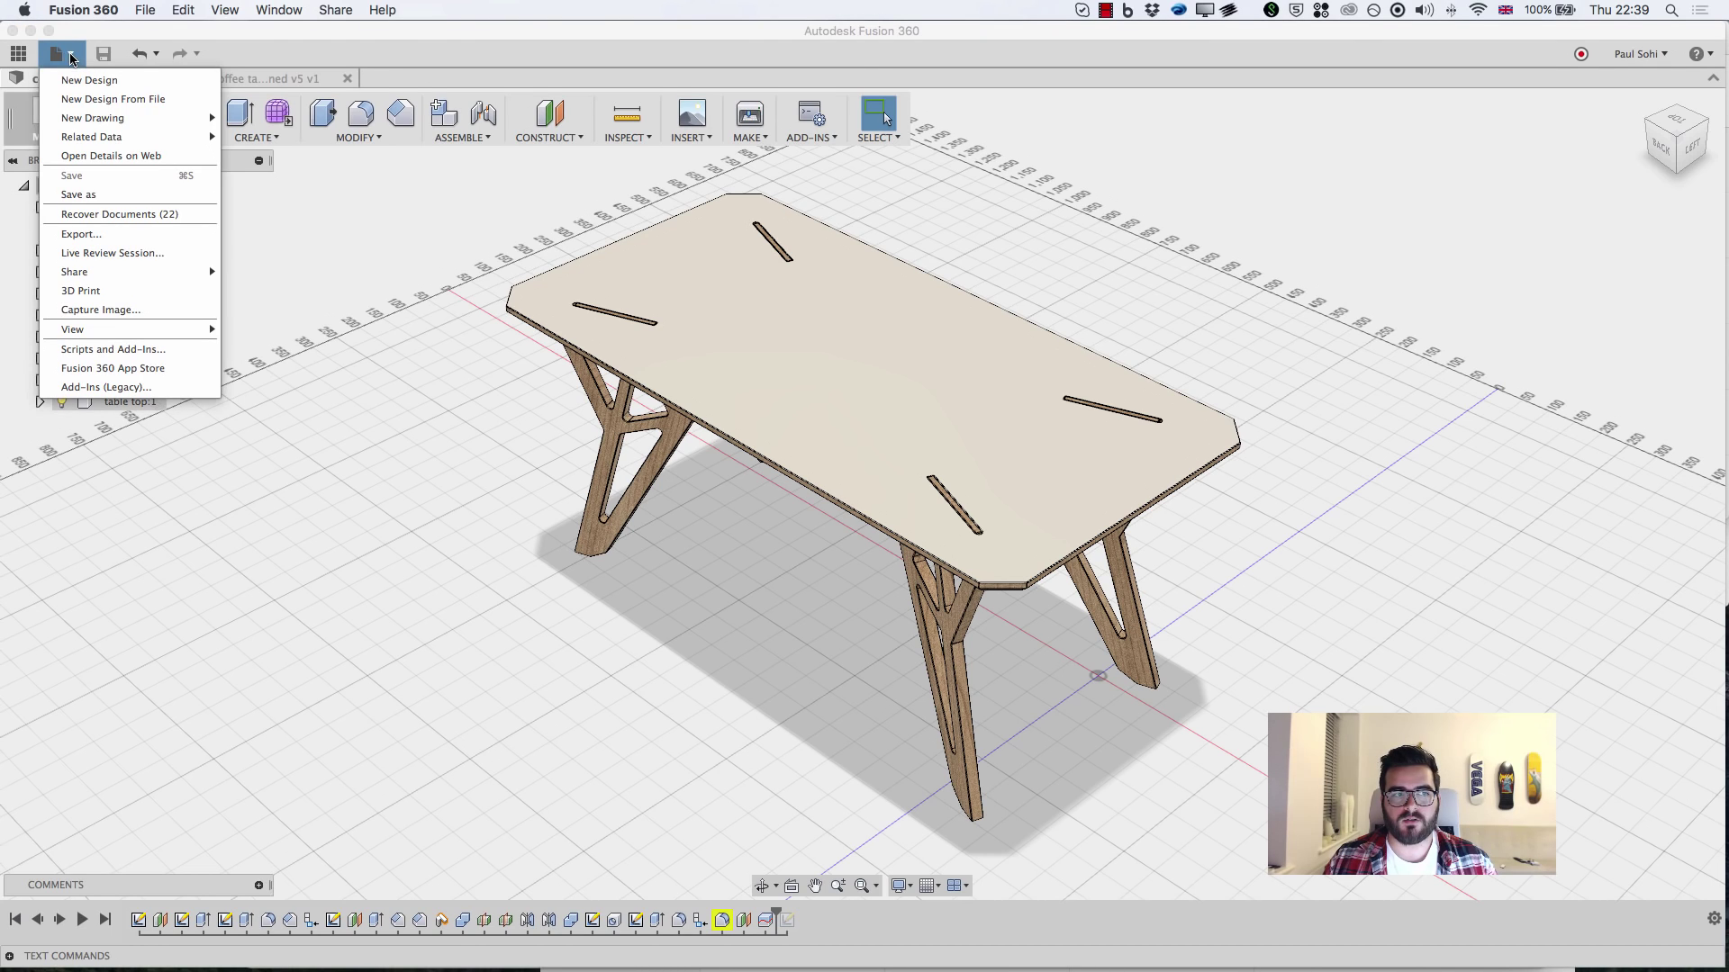
pyautogui.moveTo(106, 274)
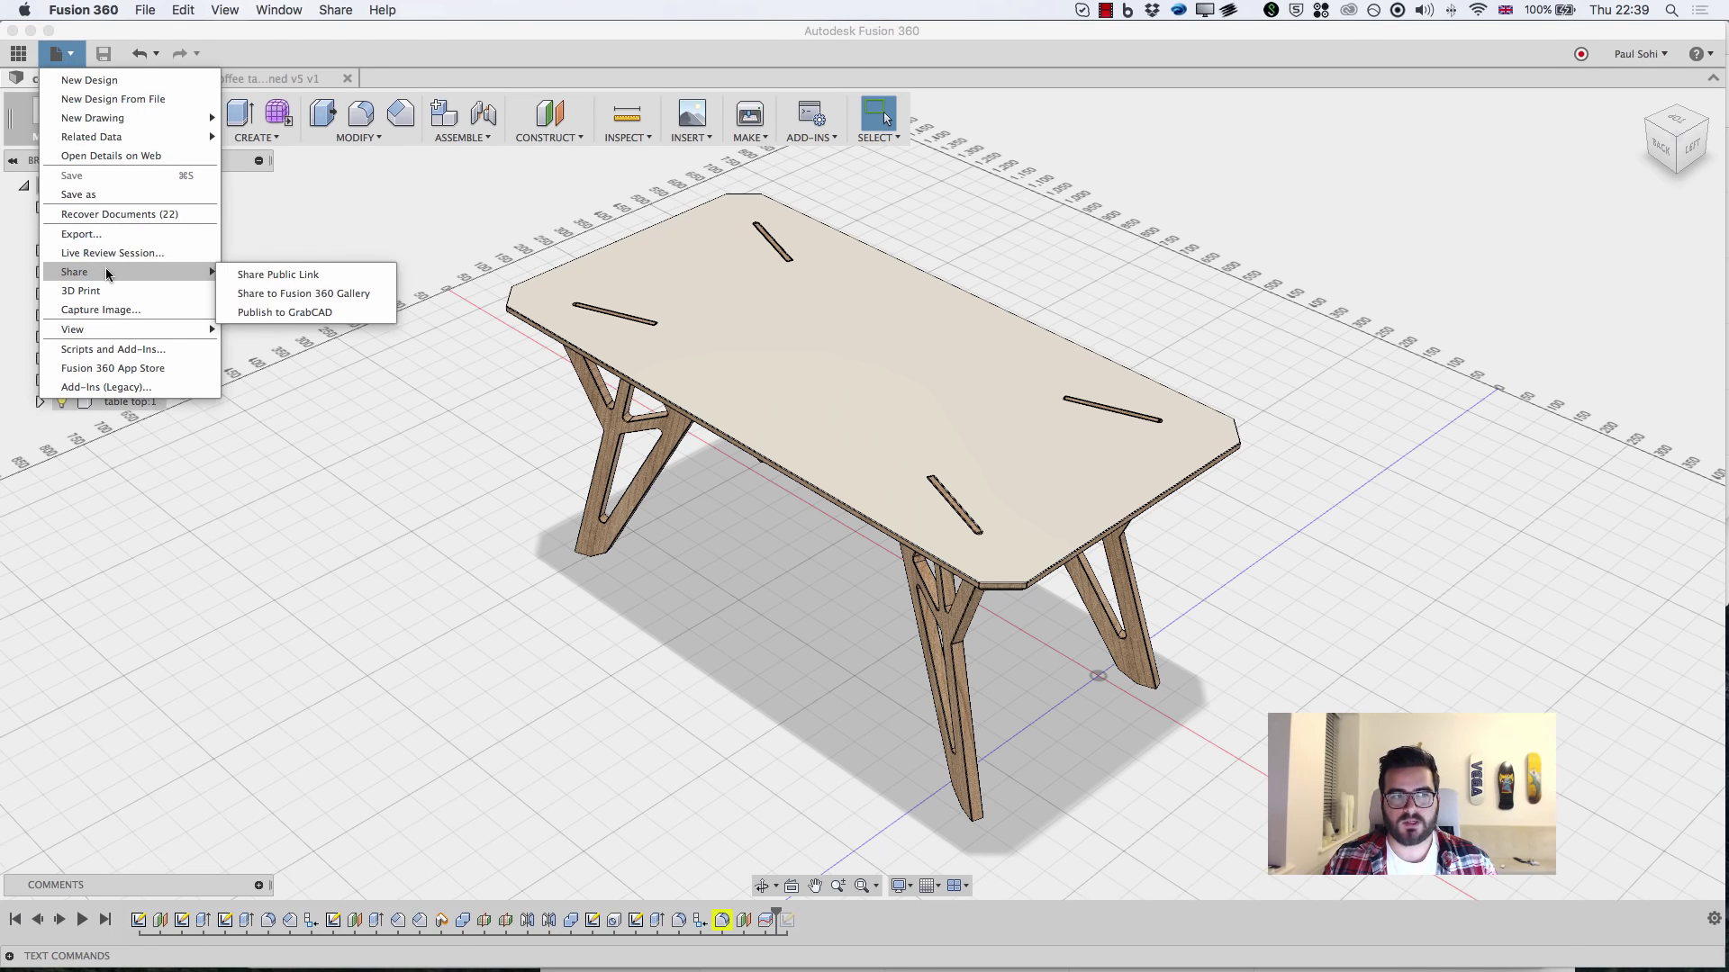
pyautogui.click(299, 277)
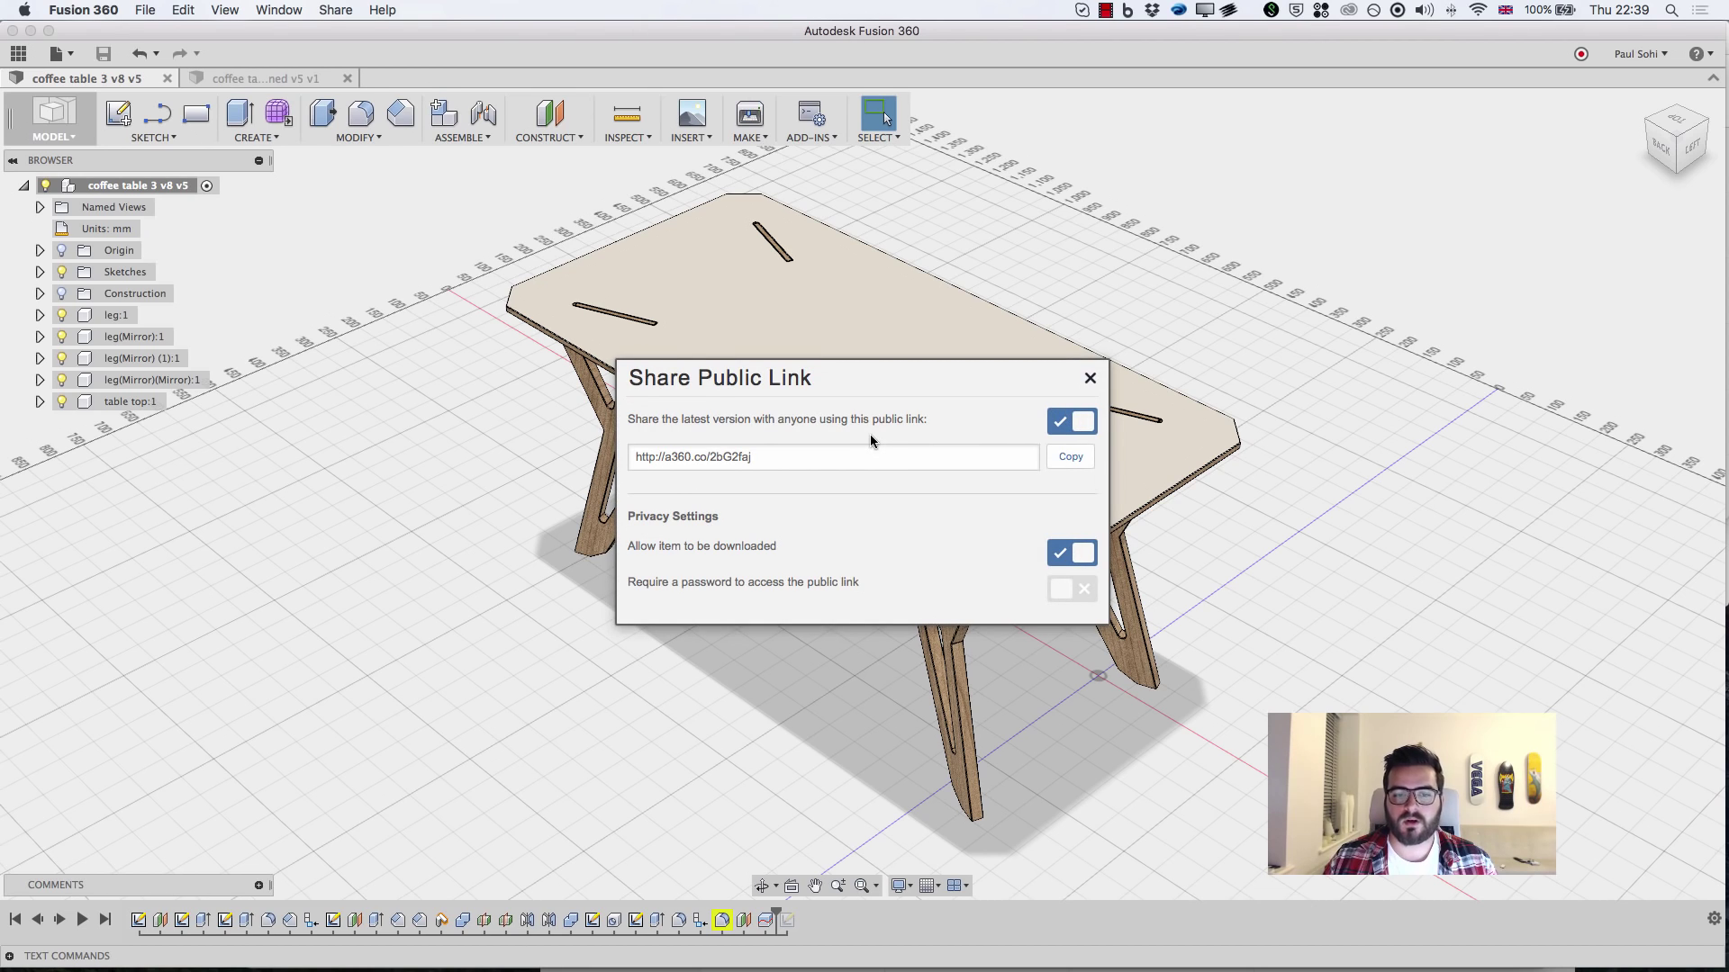
pyautogui.tripleClick(844, 452)
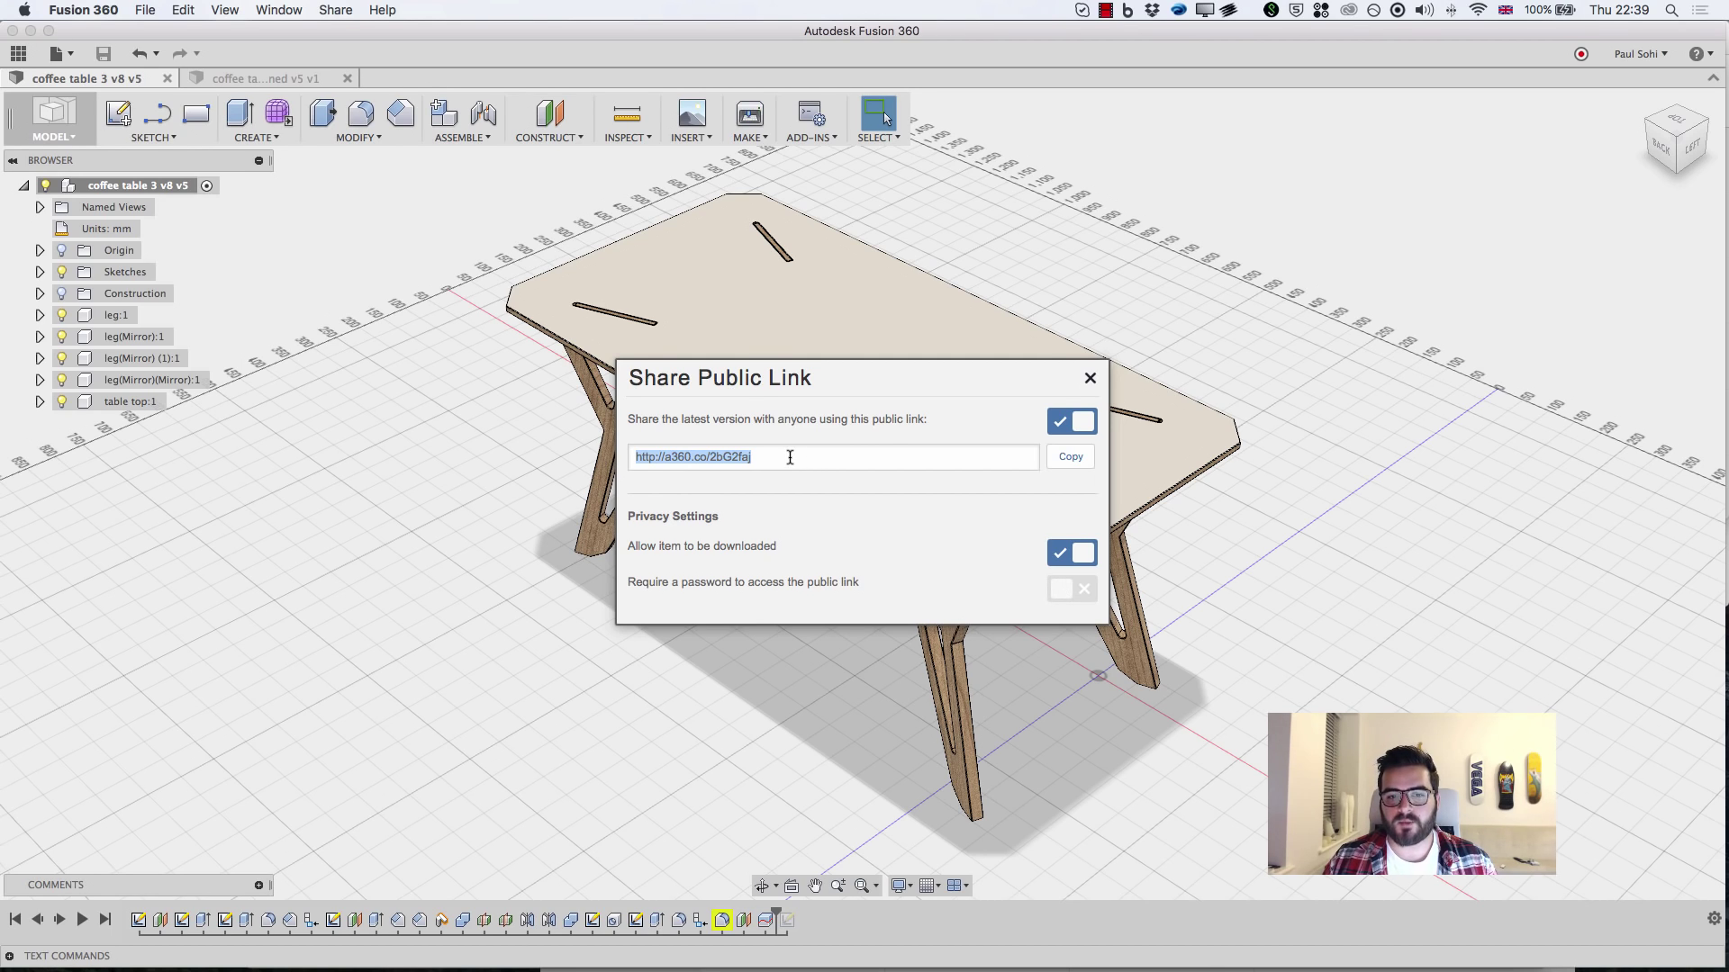
pyautogui.click(1070, 457)
# Load the copied public link in a new Chrome tab.
pyautogui.press('super+Tab')
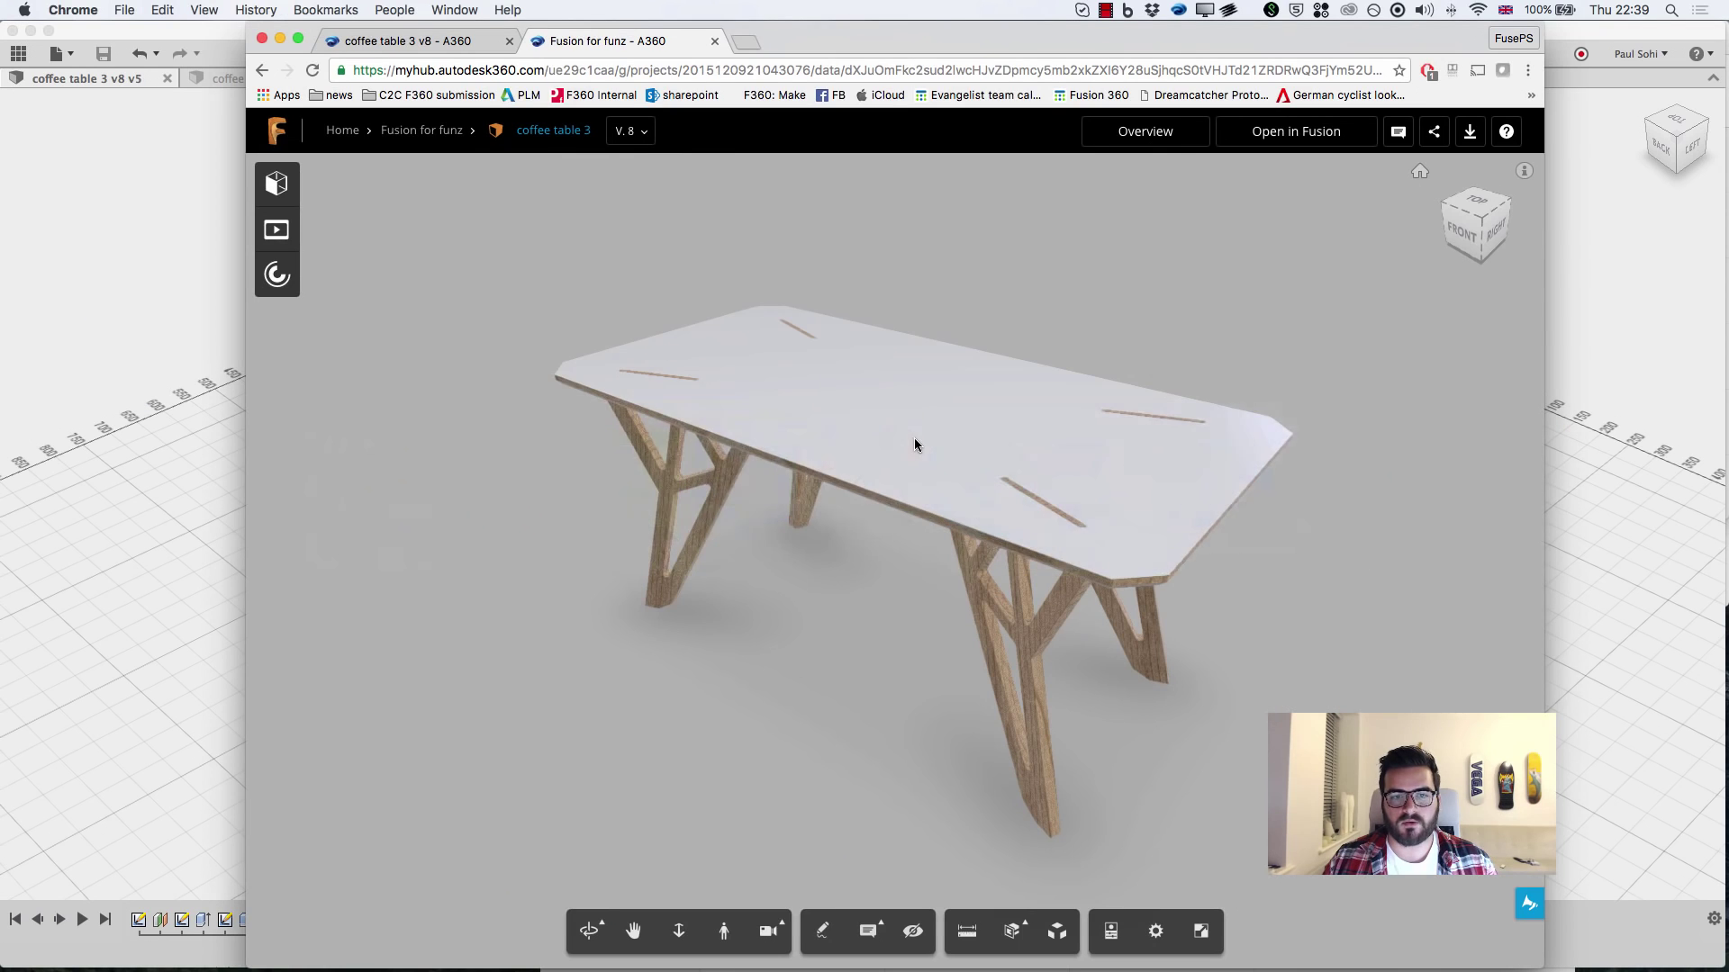
pyautogui.click(735, 43)
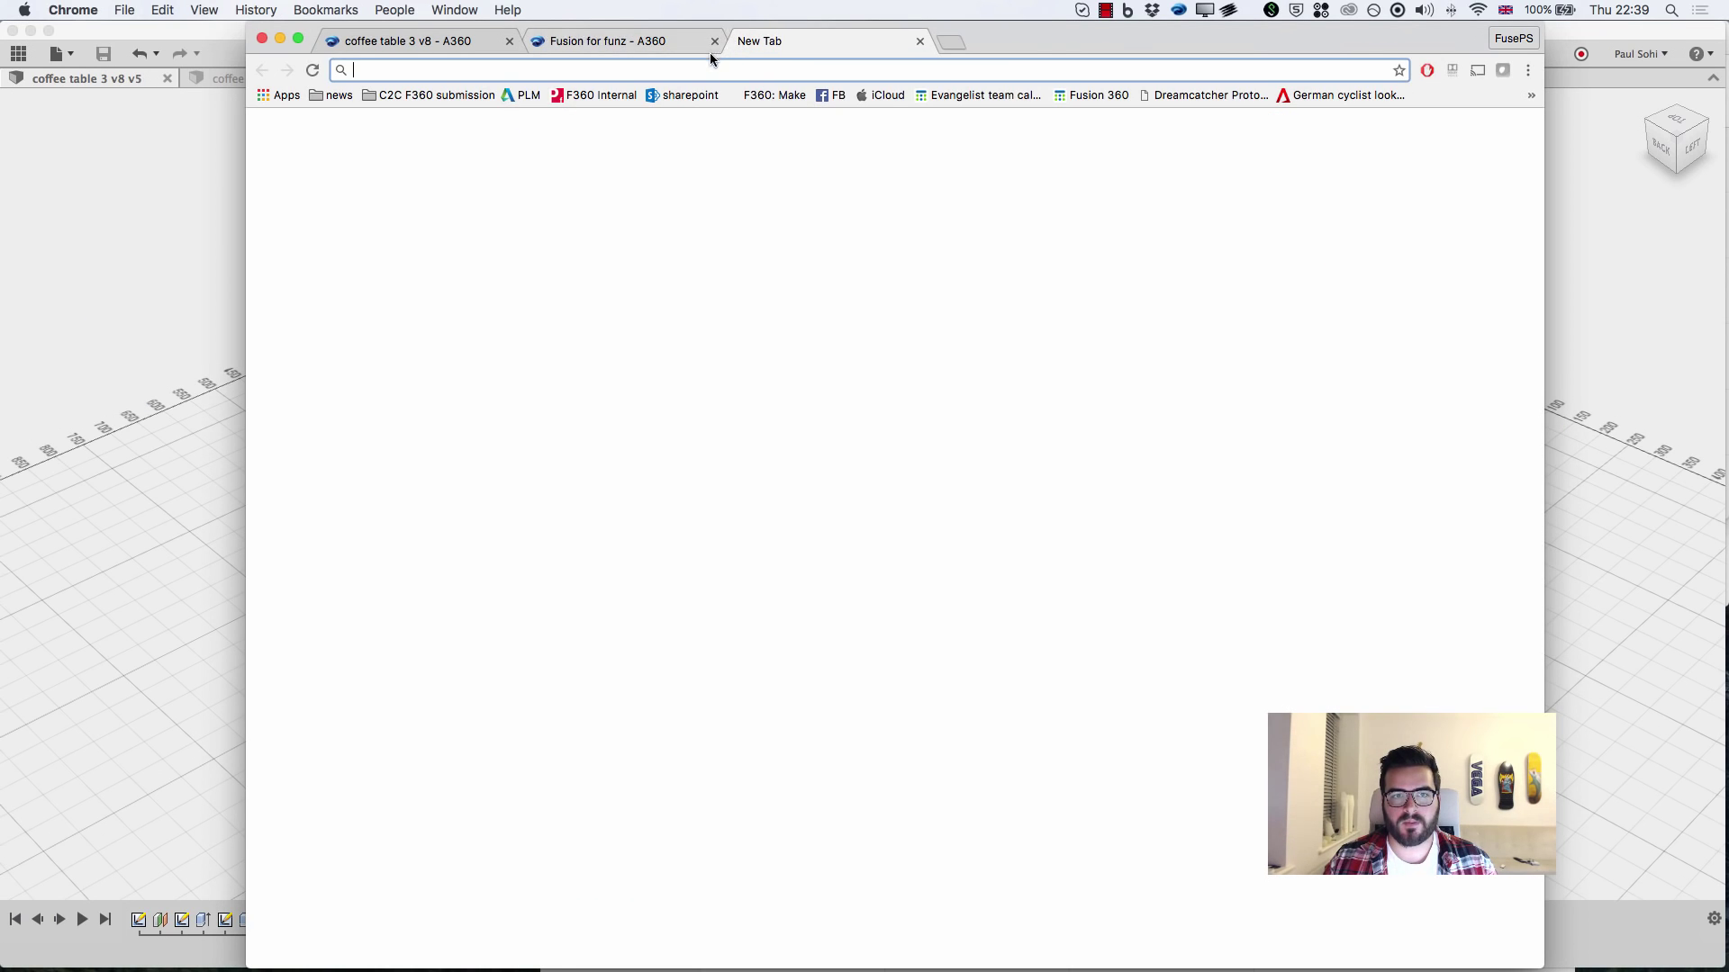
pyautogui.rightClick(702, 72)
pyautogui.click(738, 127)
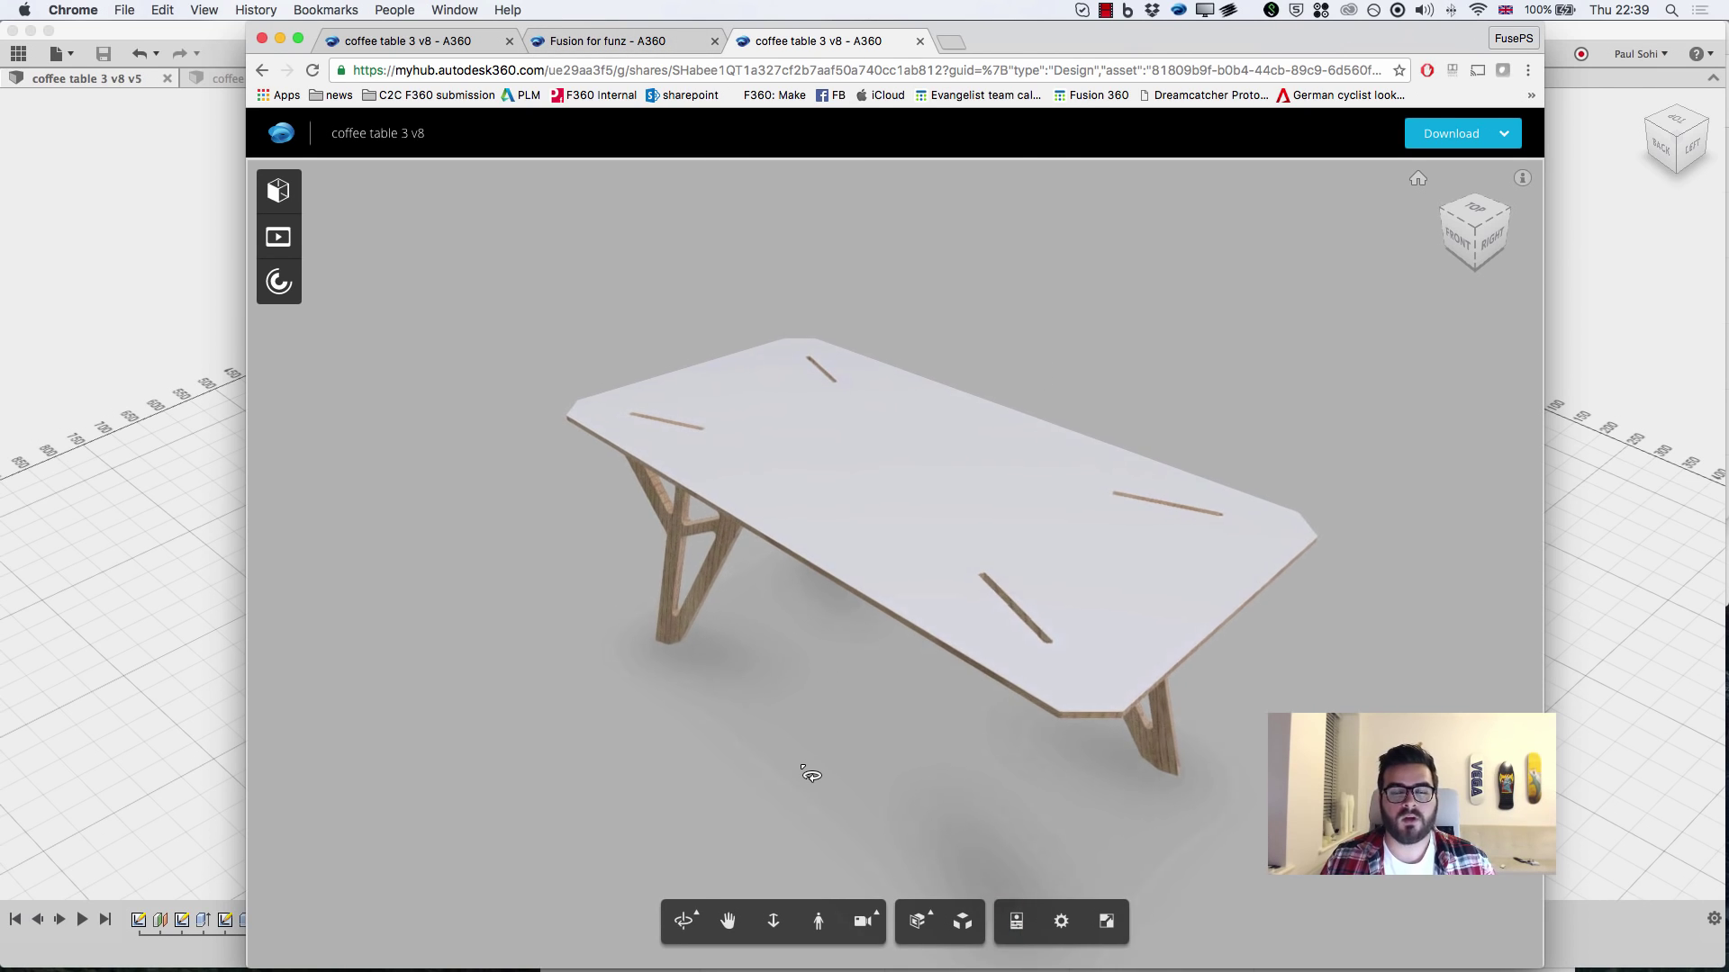
# Orbit the shared table model and review its available download formats.
pyautogui.moveTo(810, 774); pyautogui.dragTo(832, 725)
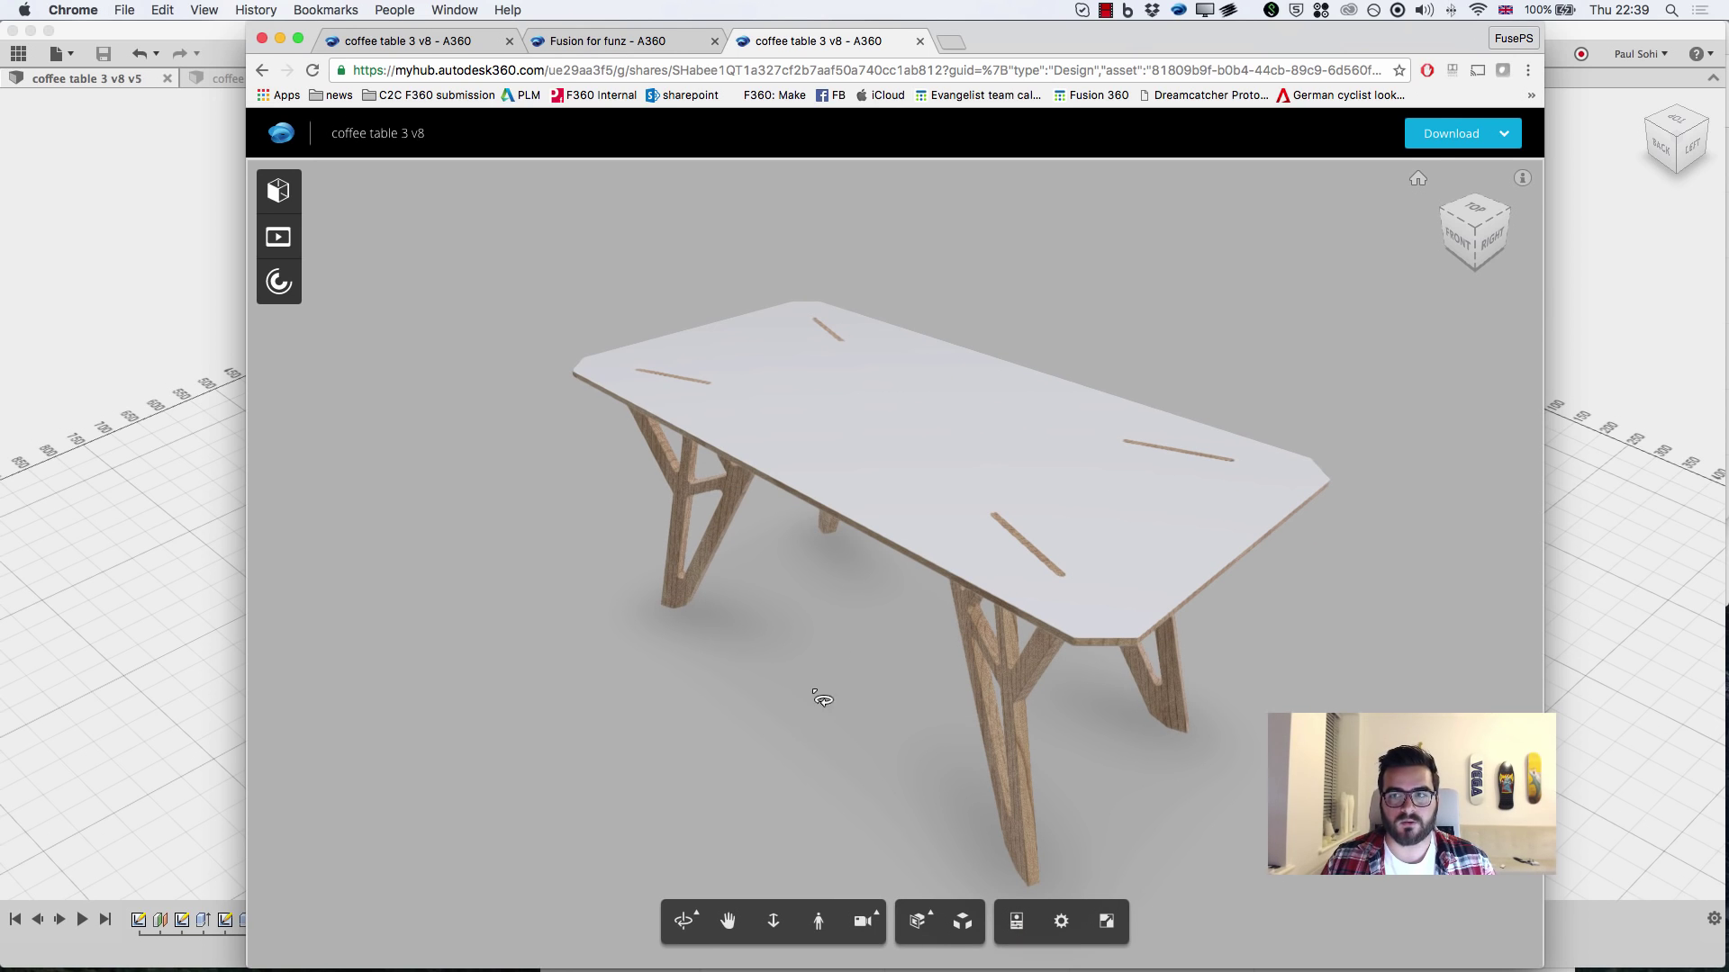
pyautogui.click(1441, 135)
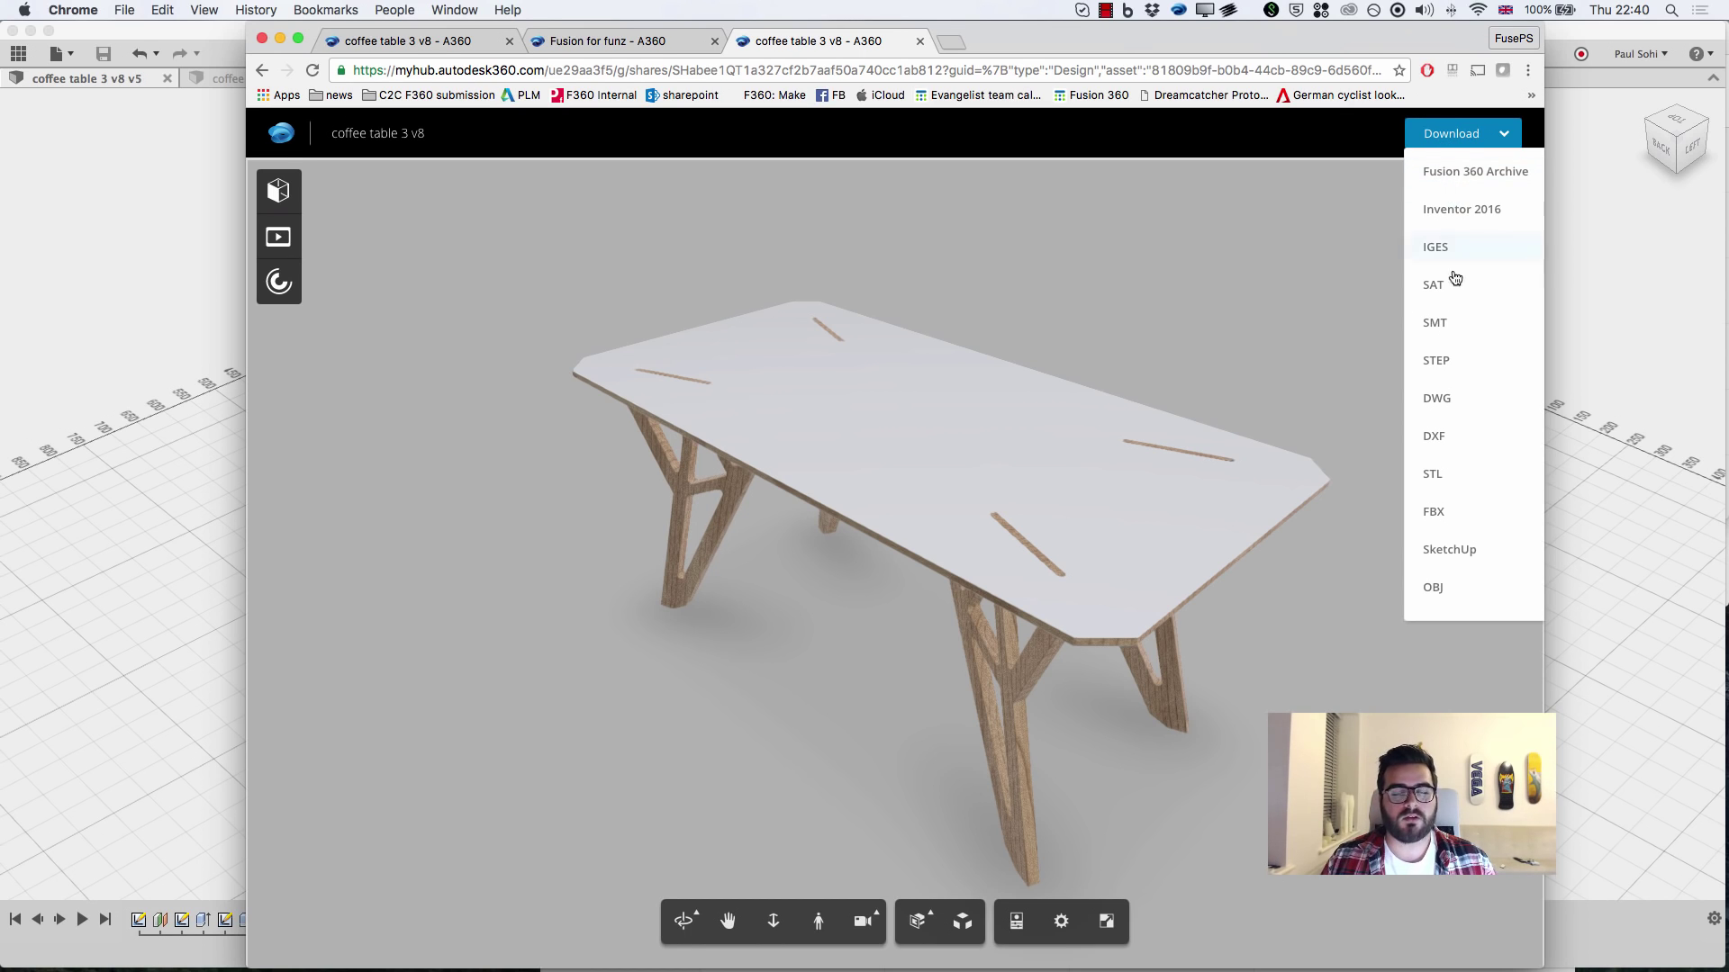
pyautogui.click(1224, 359)
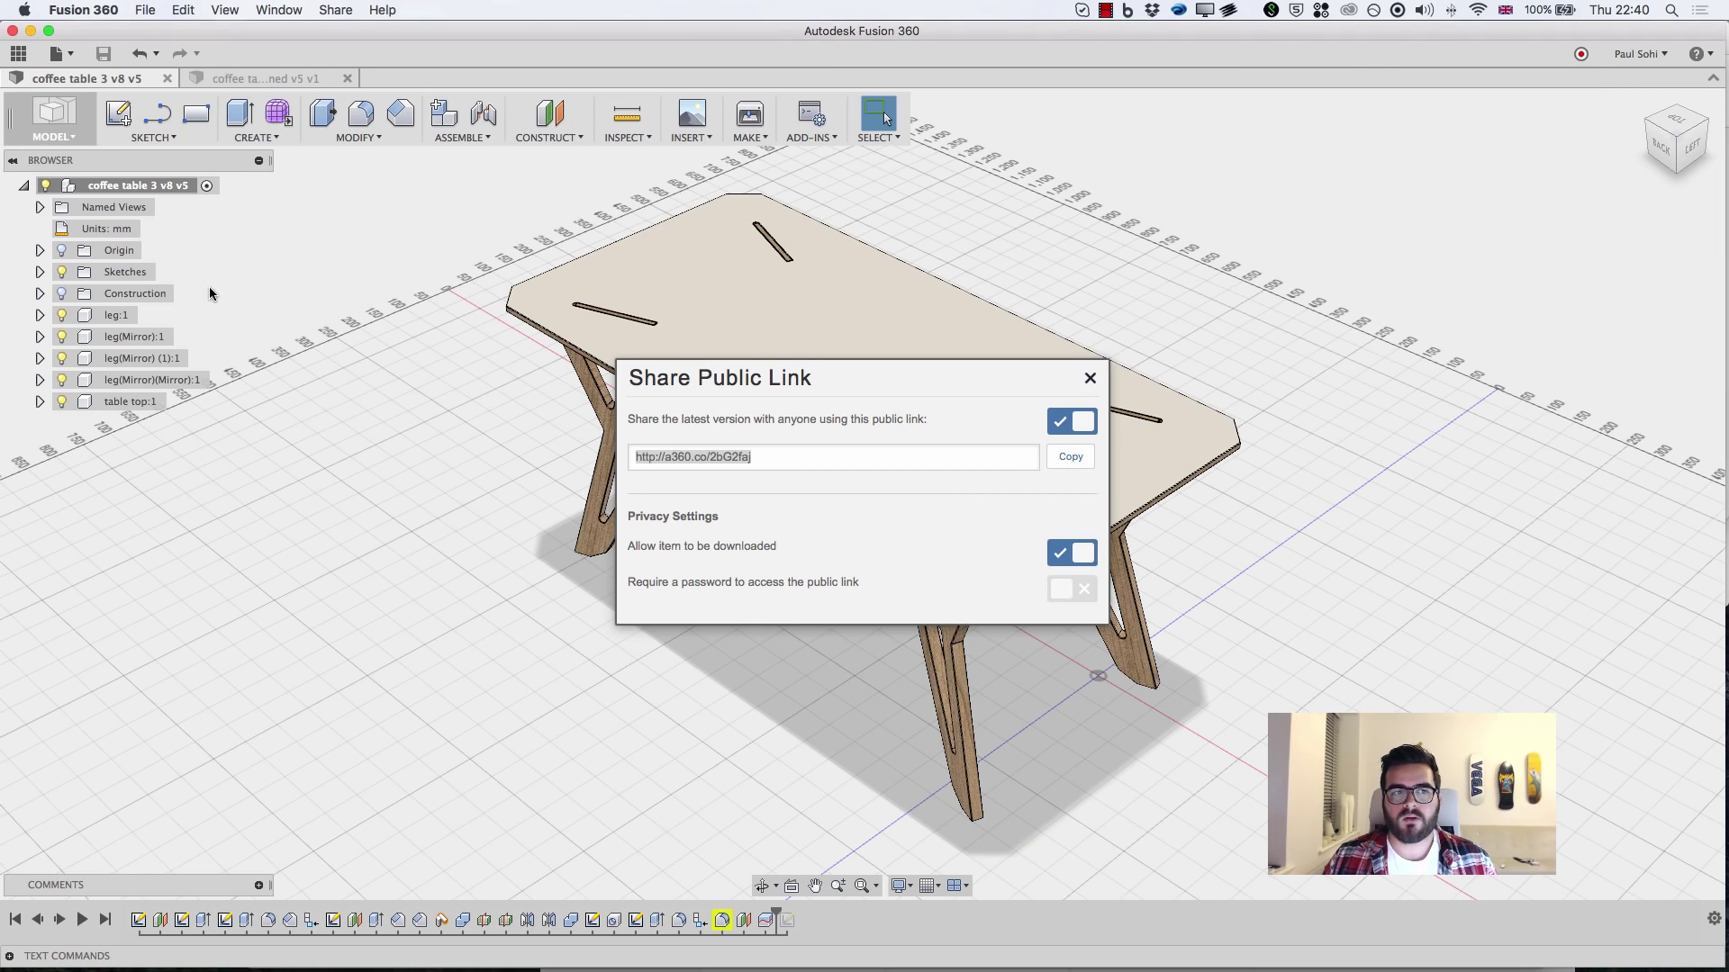
# Close the Share Public Link dialog and dismiss the canvas context menu.
pyautogui.click(1089, 378)
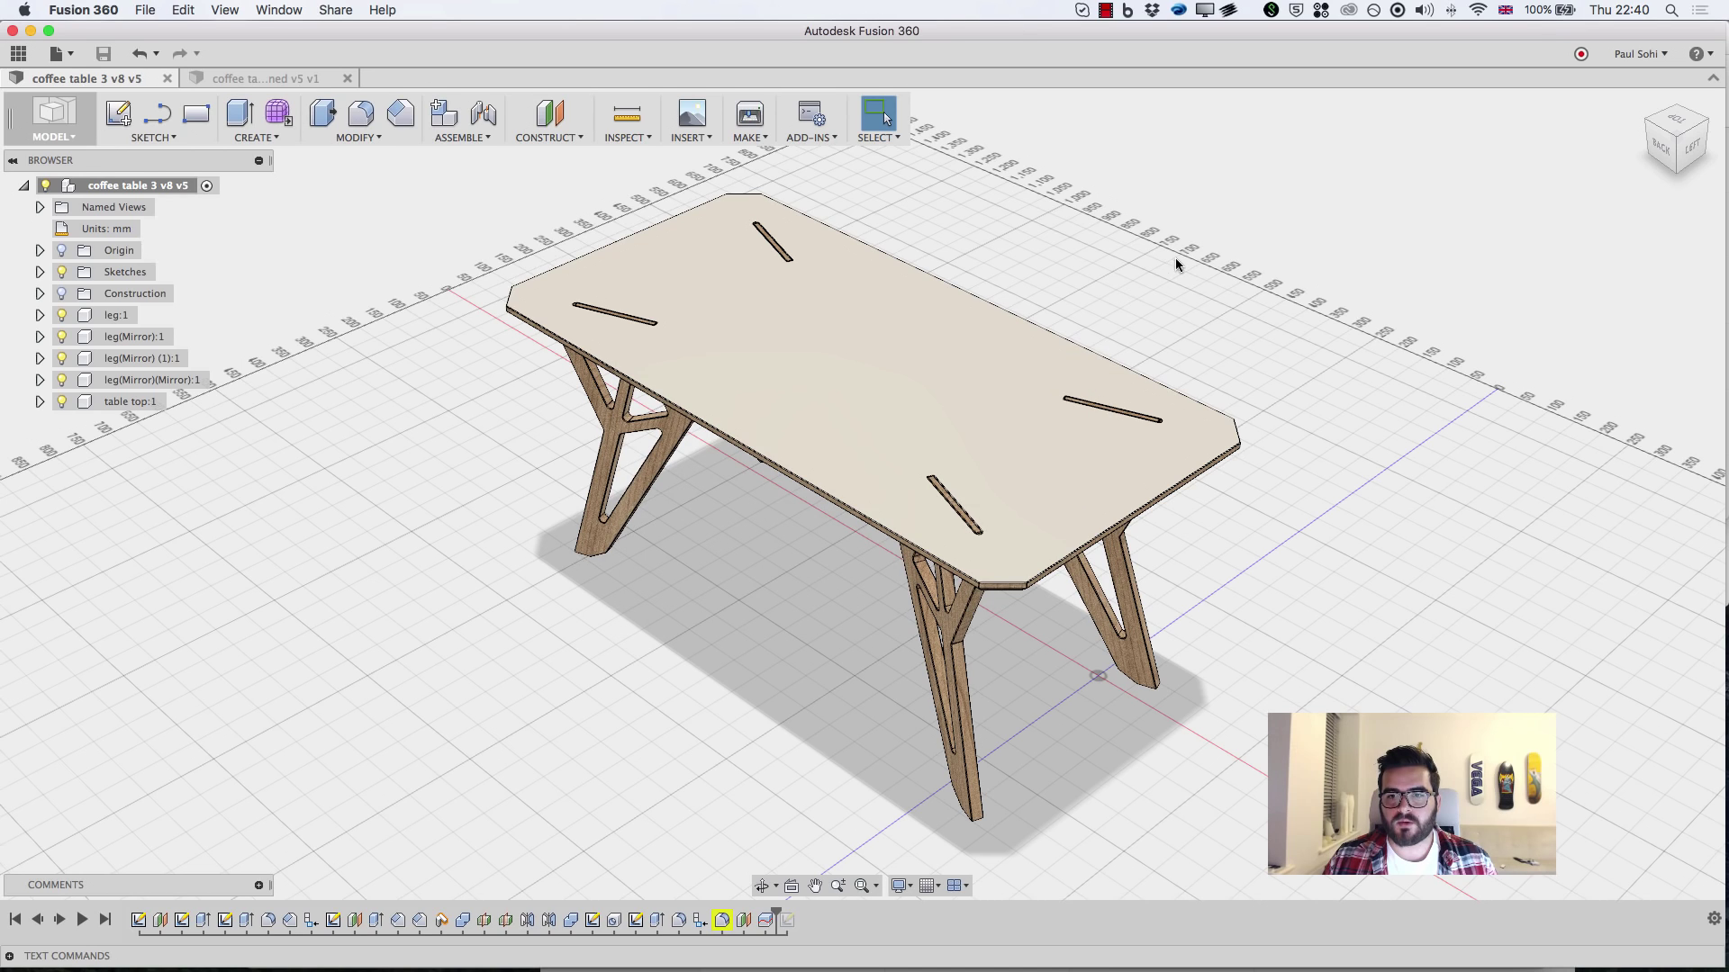
pyautogui.rightClick(1249, 257)
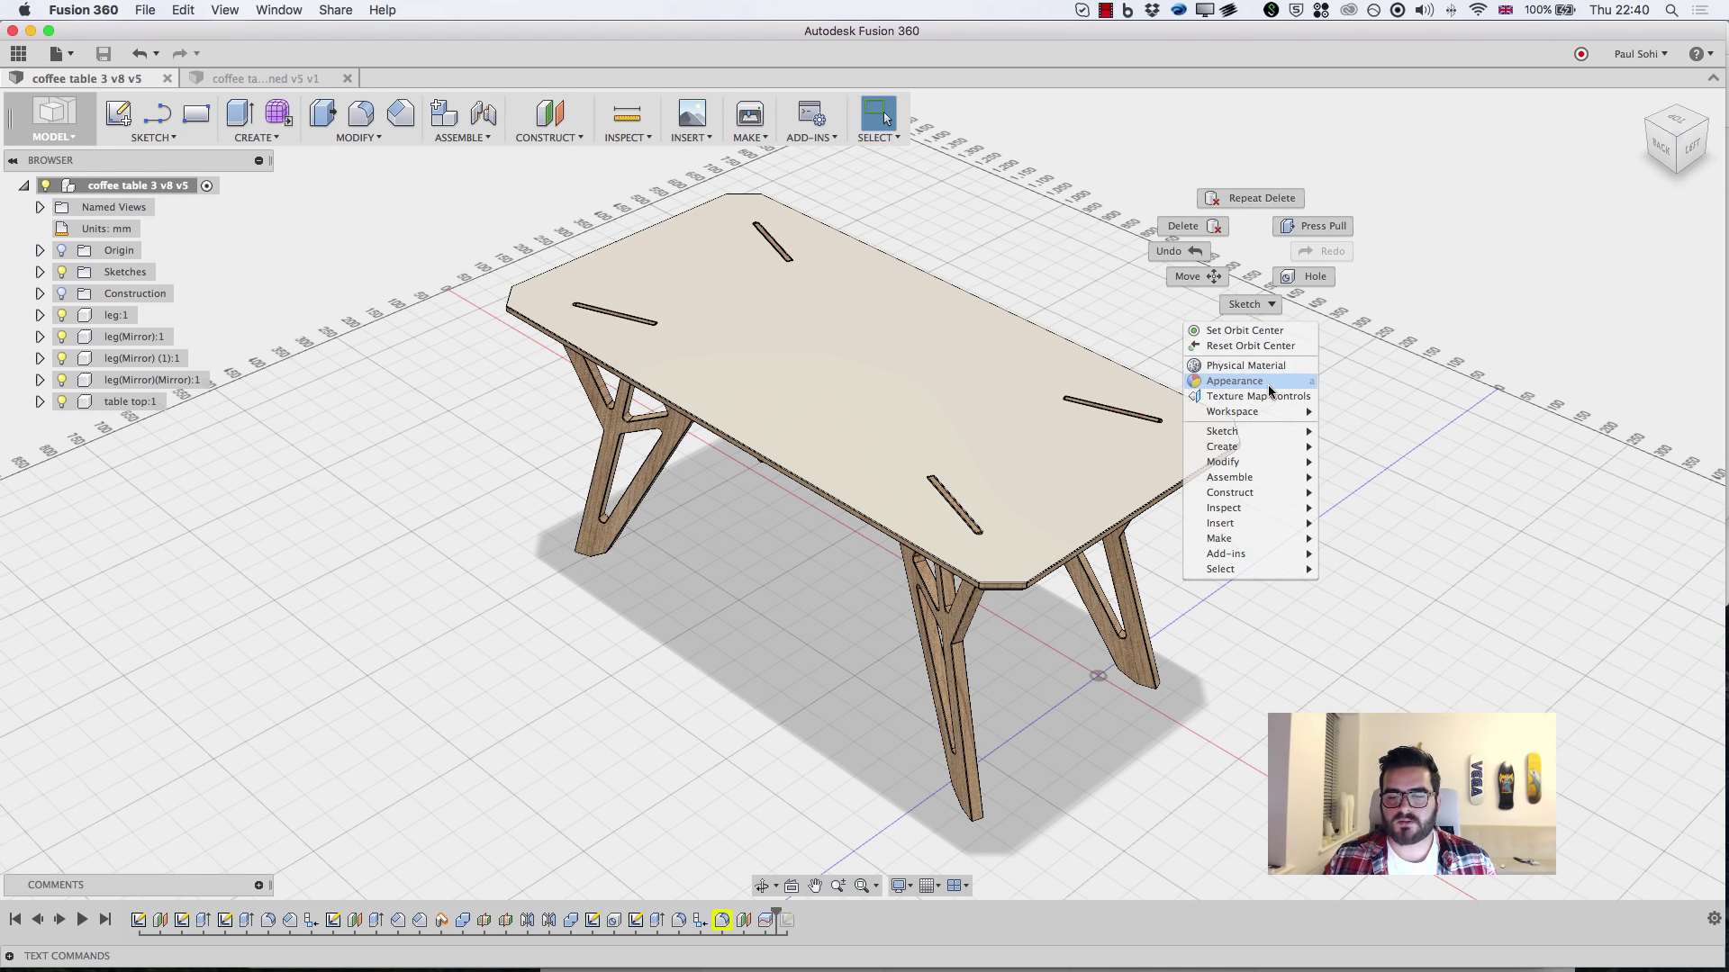
pyautogui.press('Escape')
# Apply Wood > Finished > 3D Mahogany - Glossy to the table top and save a new version.
pyautogui.press('a')
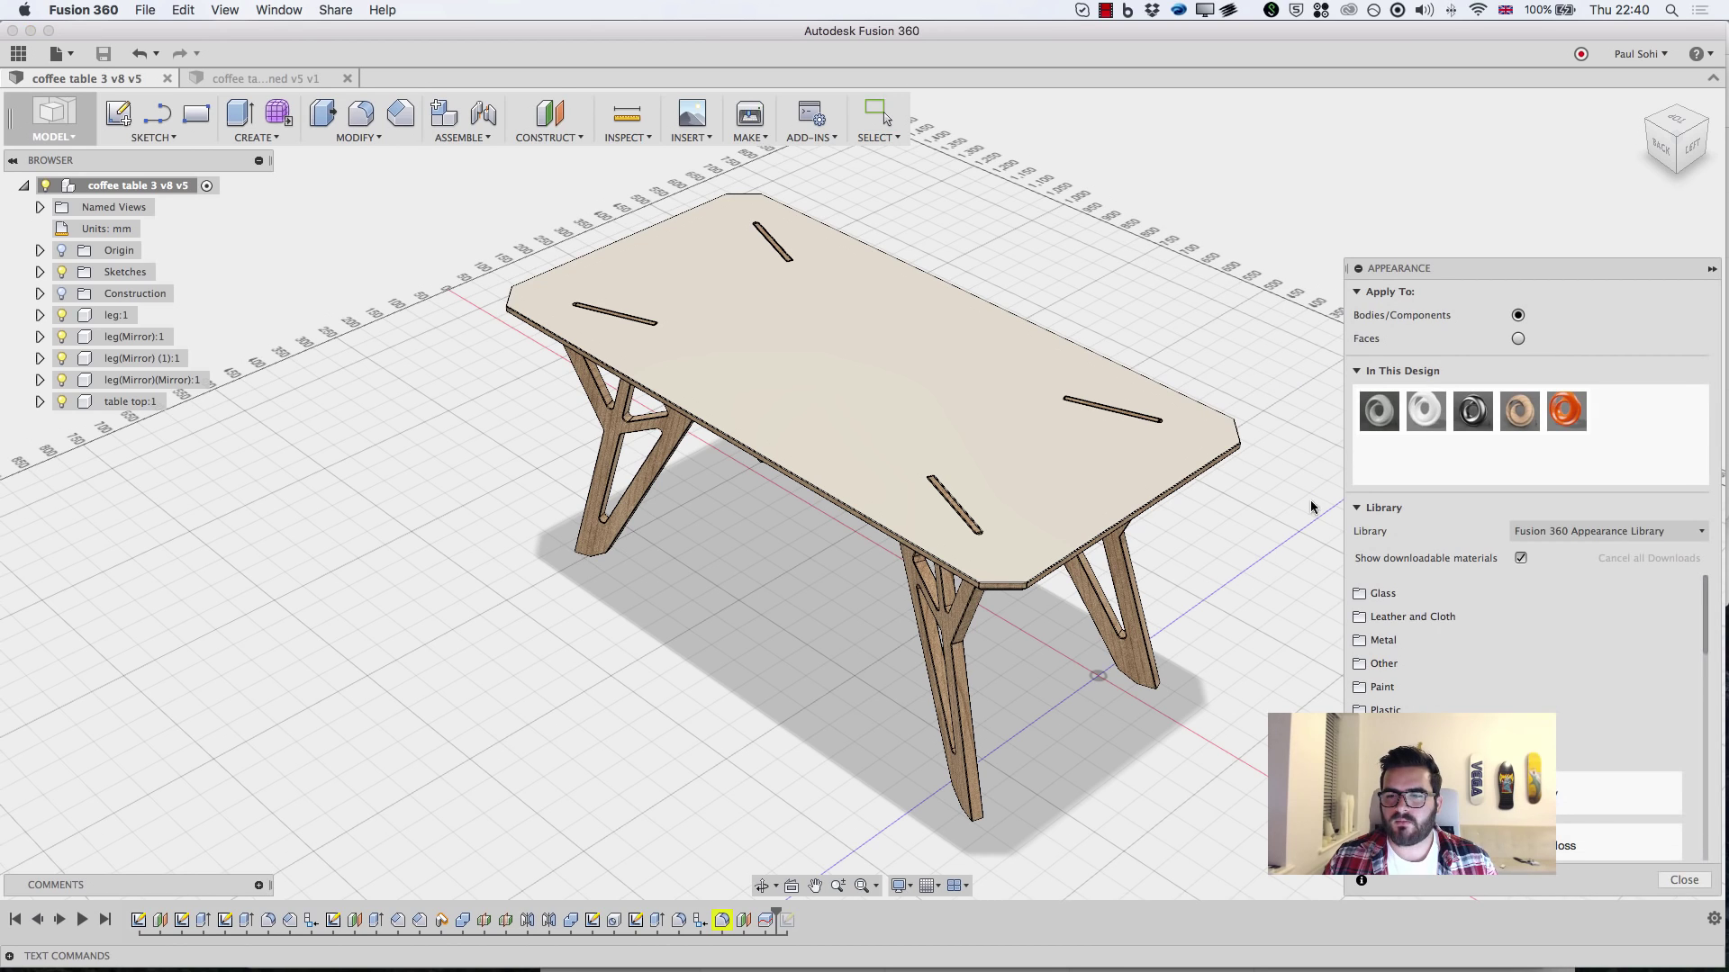
pyautogui.scroll(-3, 1539, 617)
pyautogui.click(1539, 618)
pyautogui.scroll(-1, 1537, 614)
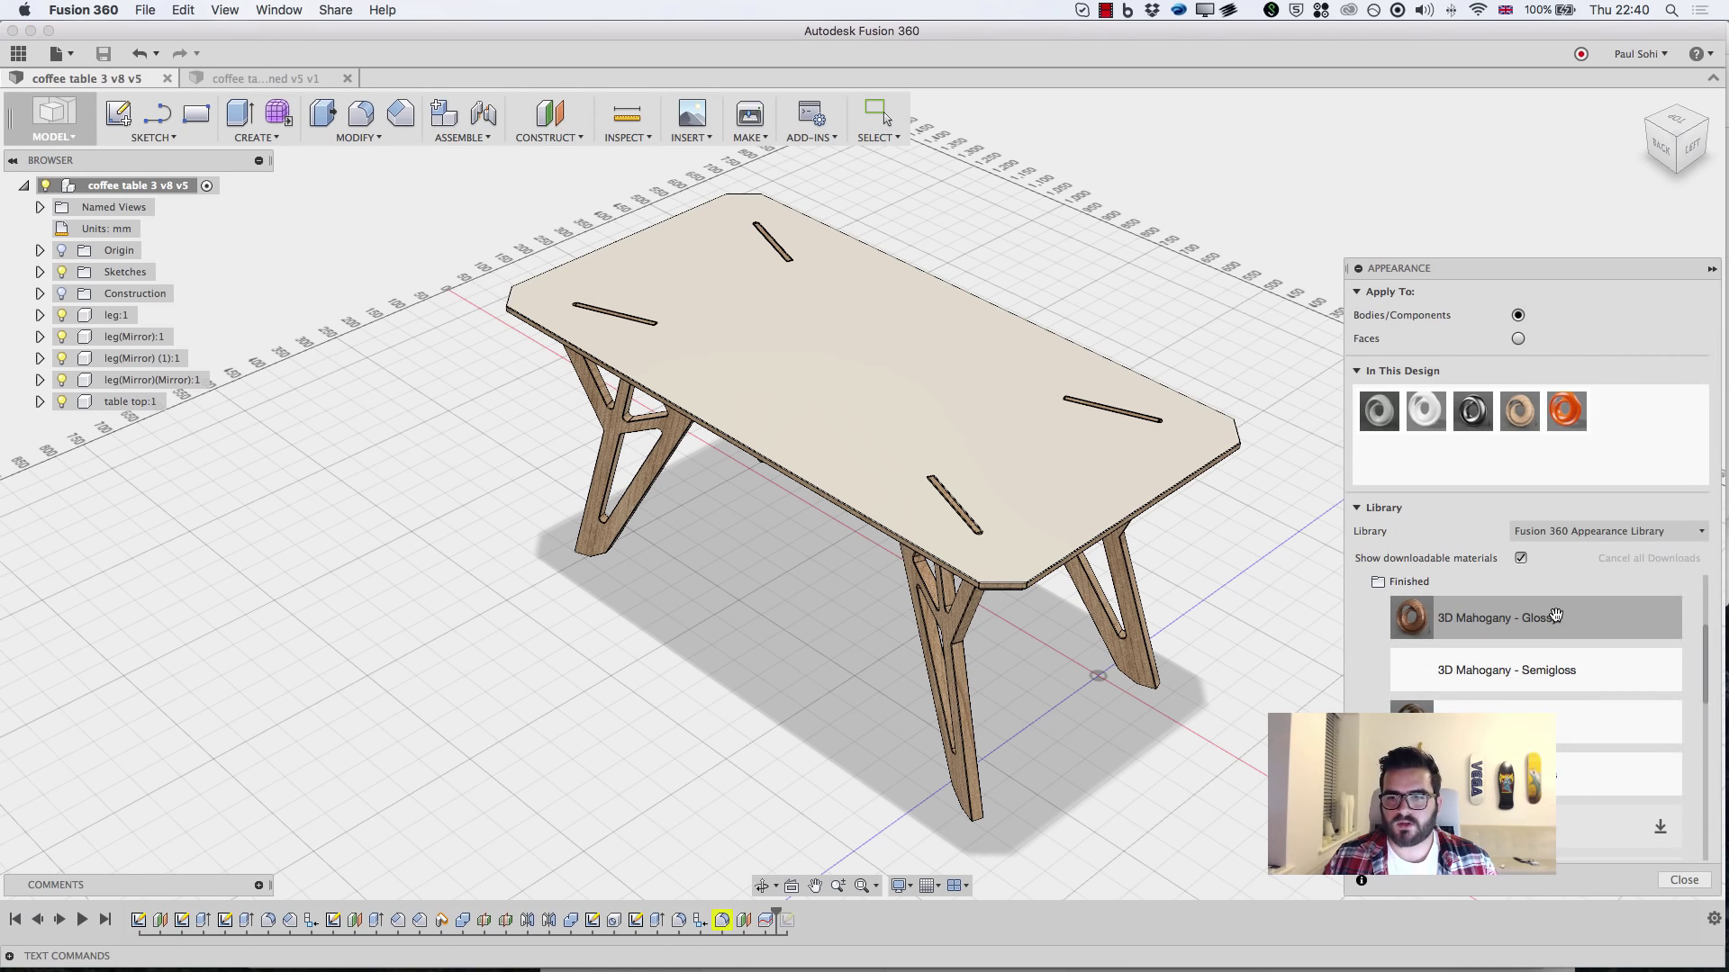
pyautogui.moveTo(1556, 615); pyautogui.dragTo(906, 384)
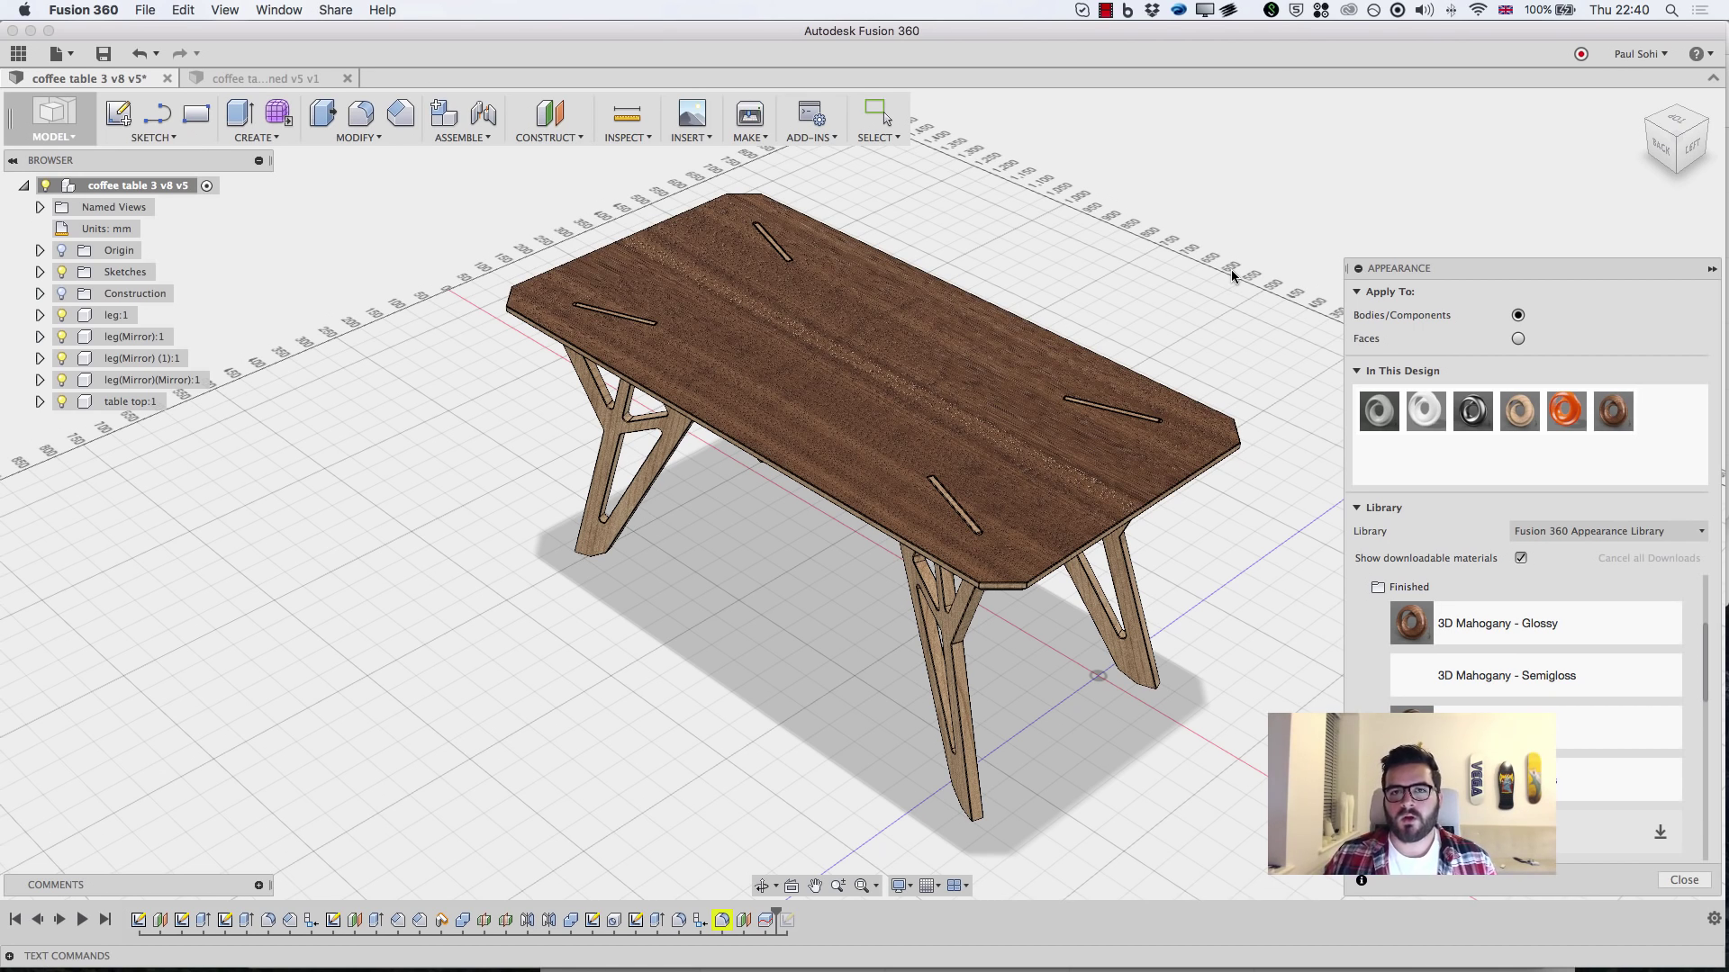
pyautogui.click(104, 53)
pyautogui.click(864, 501)
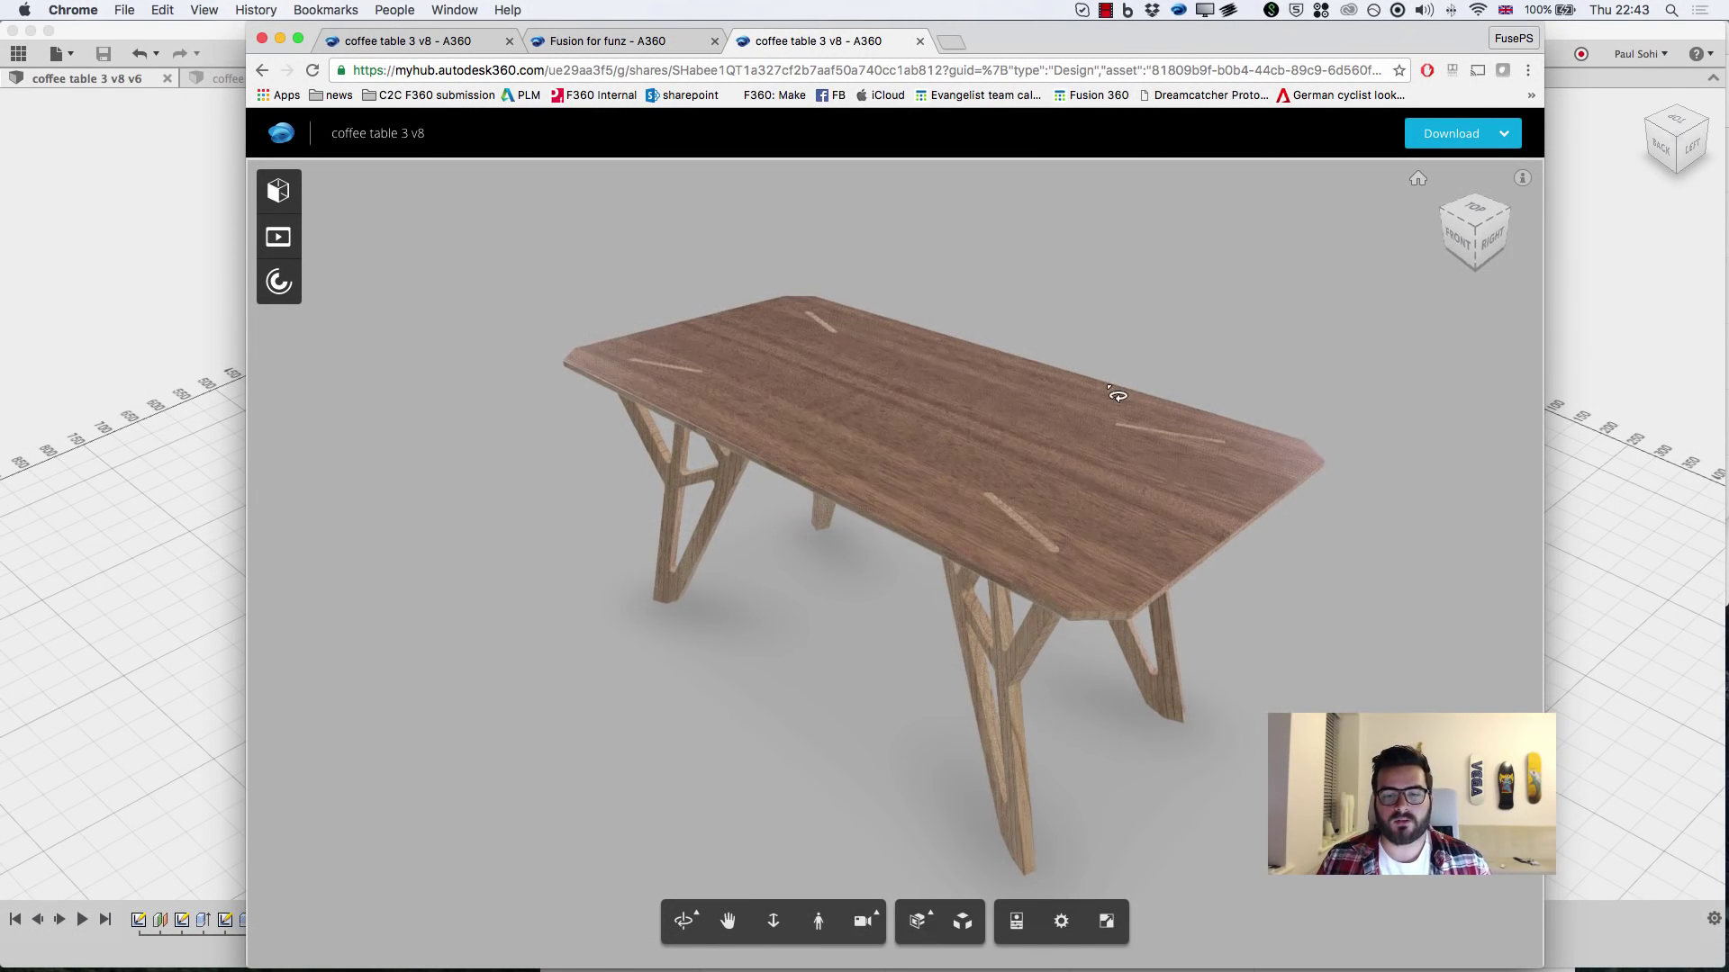
# Orbit the mahogany-top table, check the animation storyboards, then switch to the Fusion for funz tab.
pyautogui.moveTo(1146, 378); pyautogui.dragTo(1099, 370)
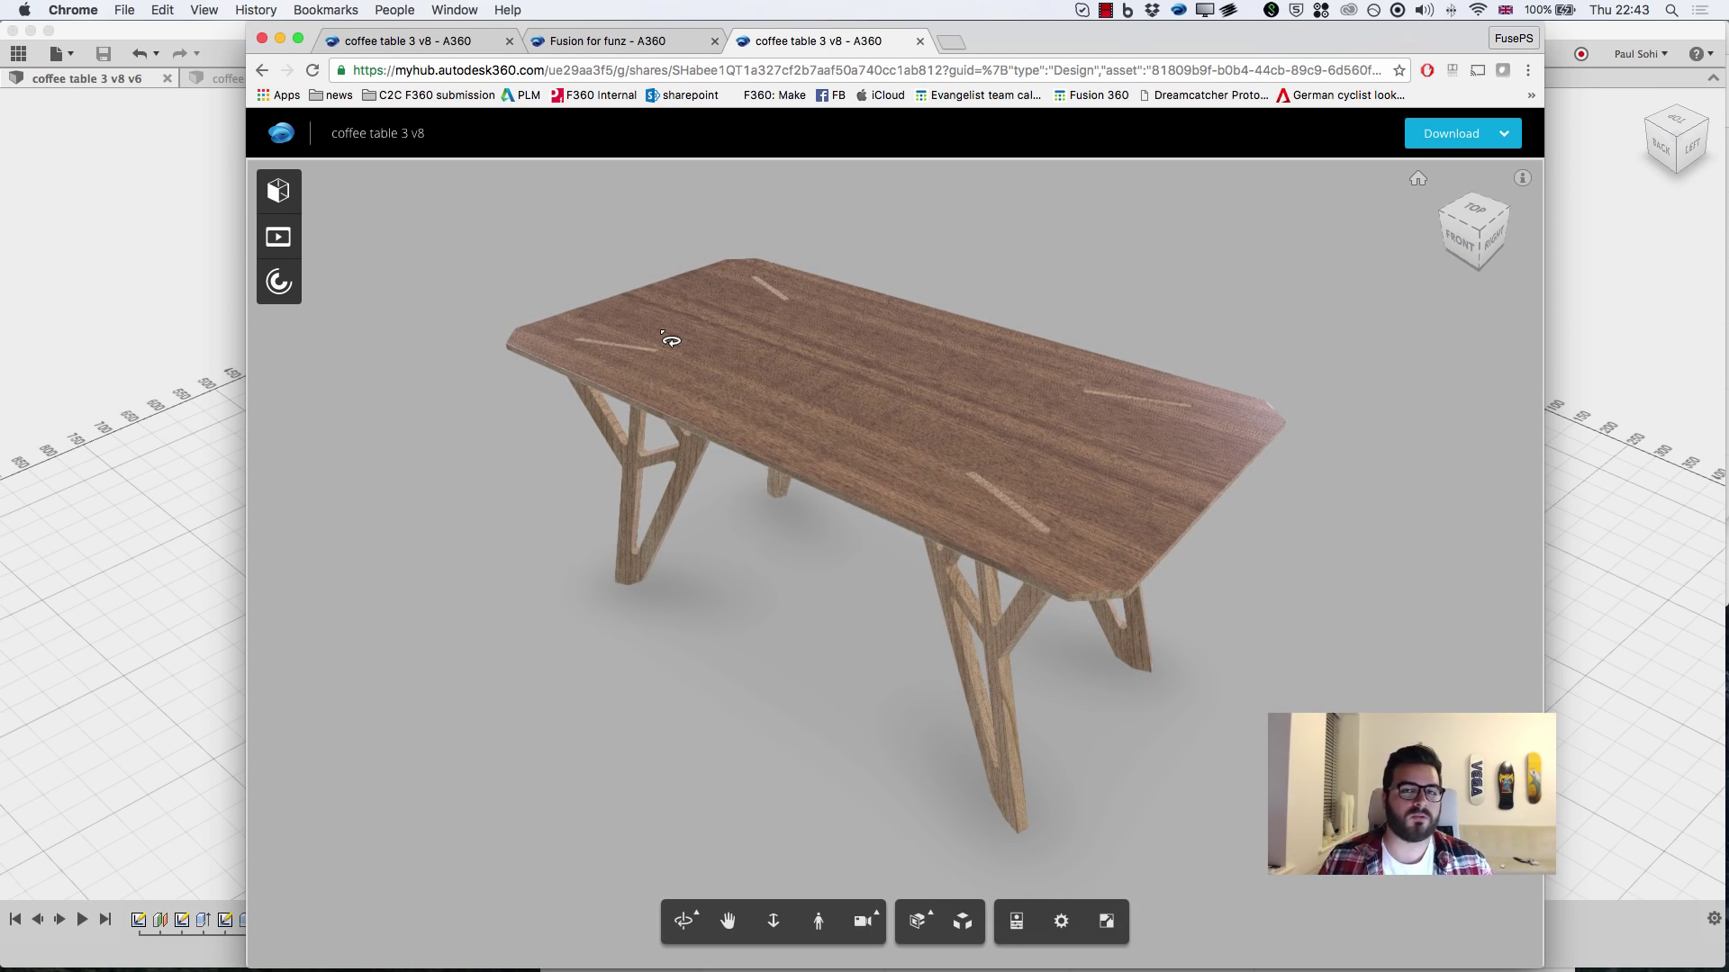
pyautogui.click(278, 237)
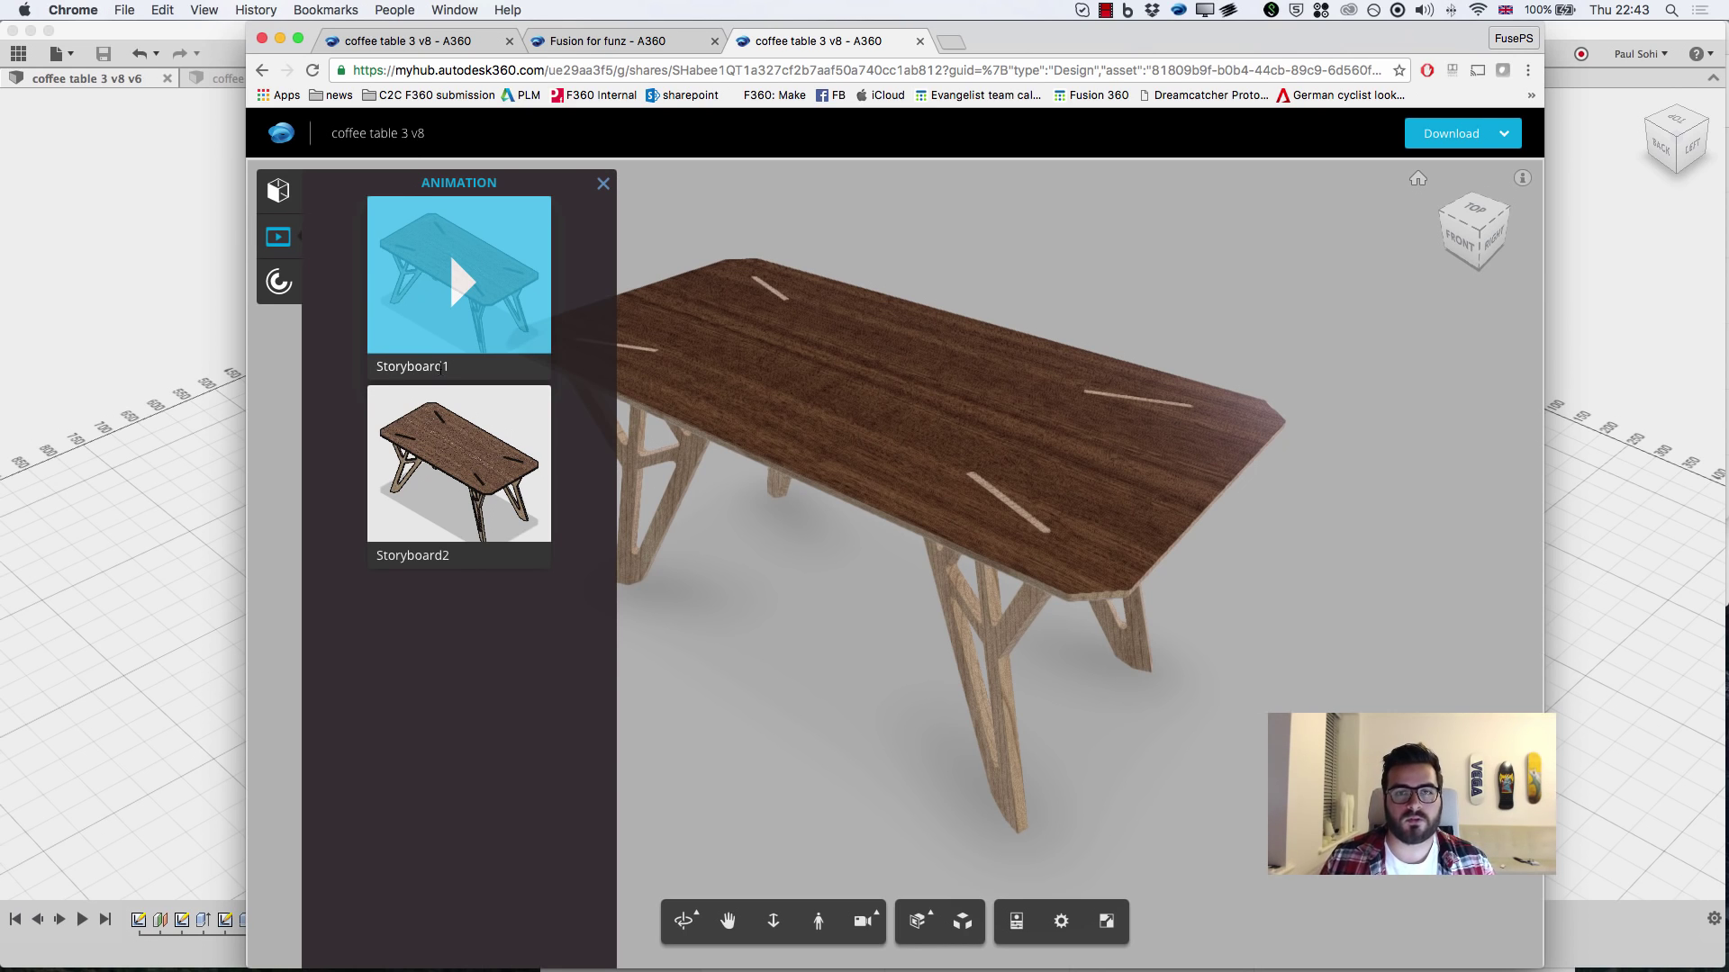
pyautogui.click(602, 184)
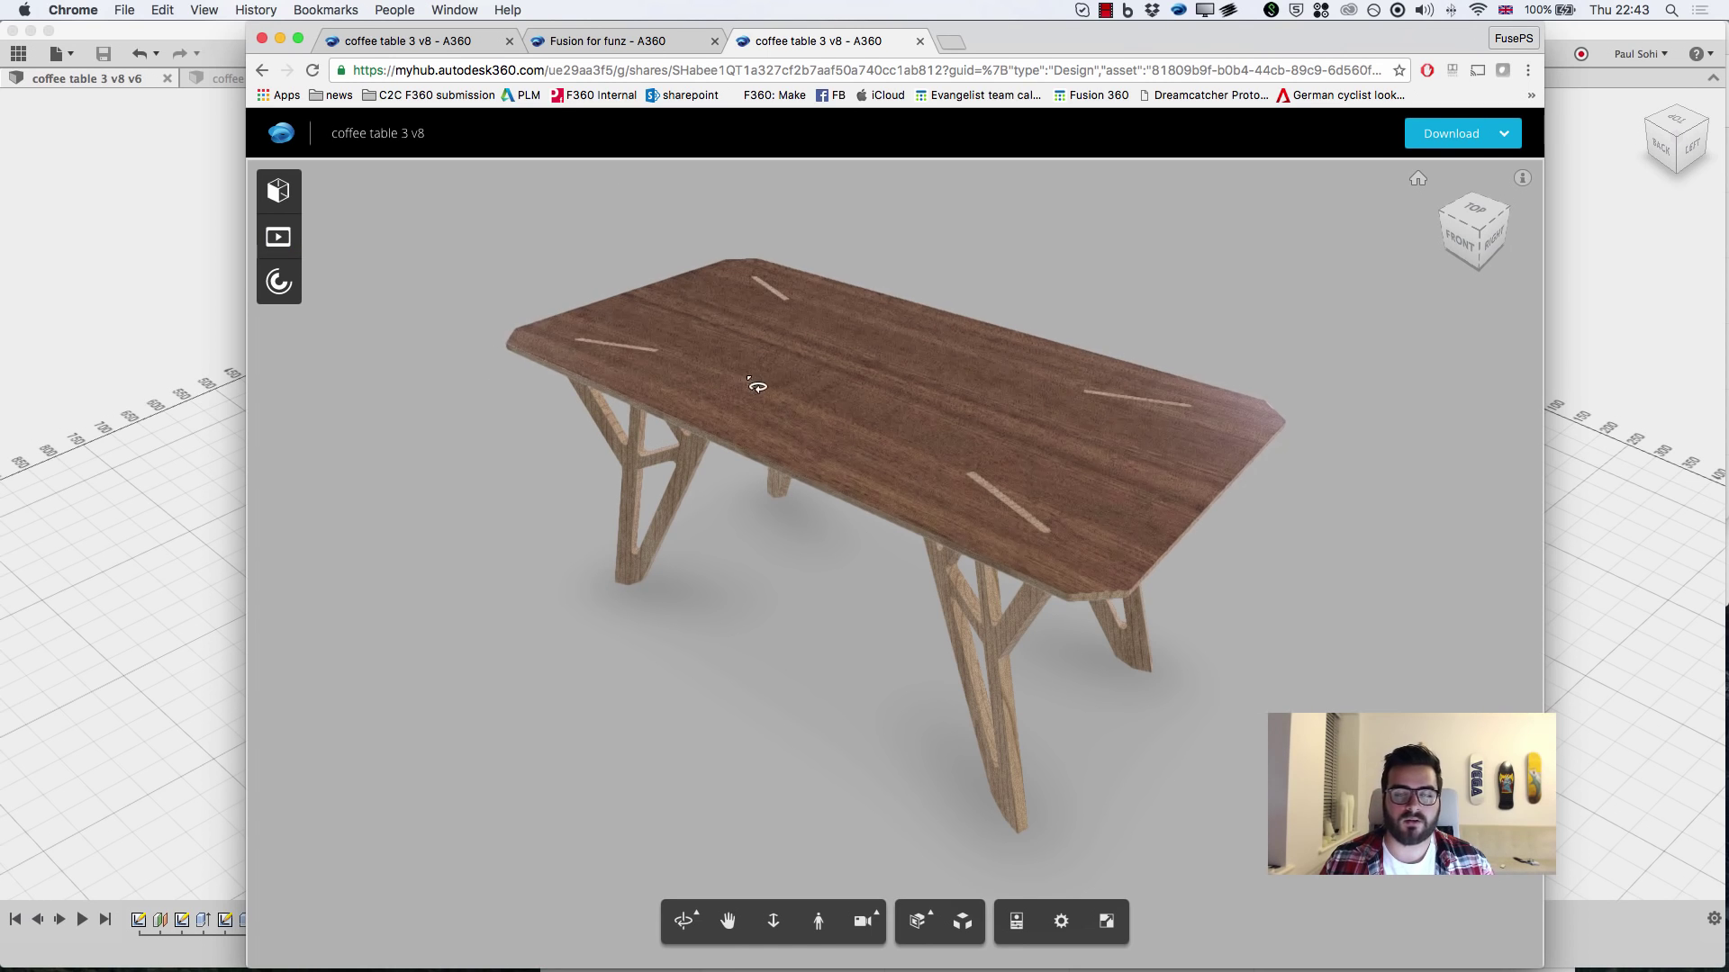
pyautogui.moveTo(1207, 322); pyautogui.dragTo(1220, 327)
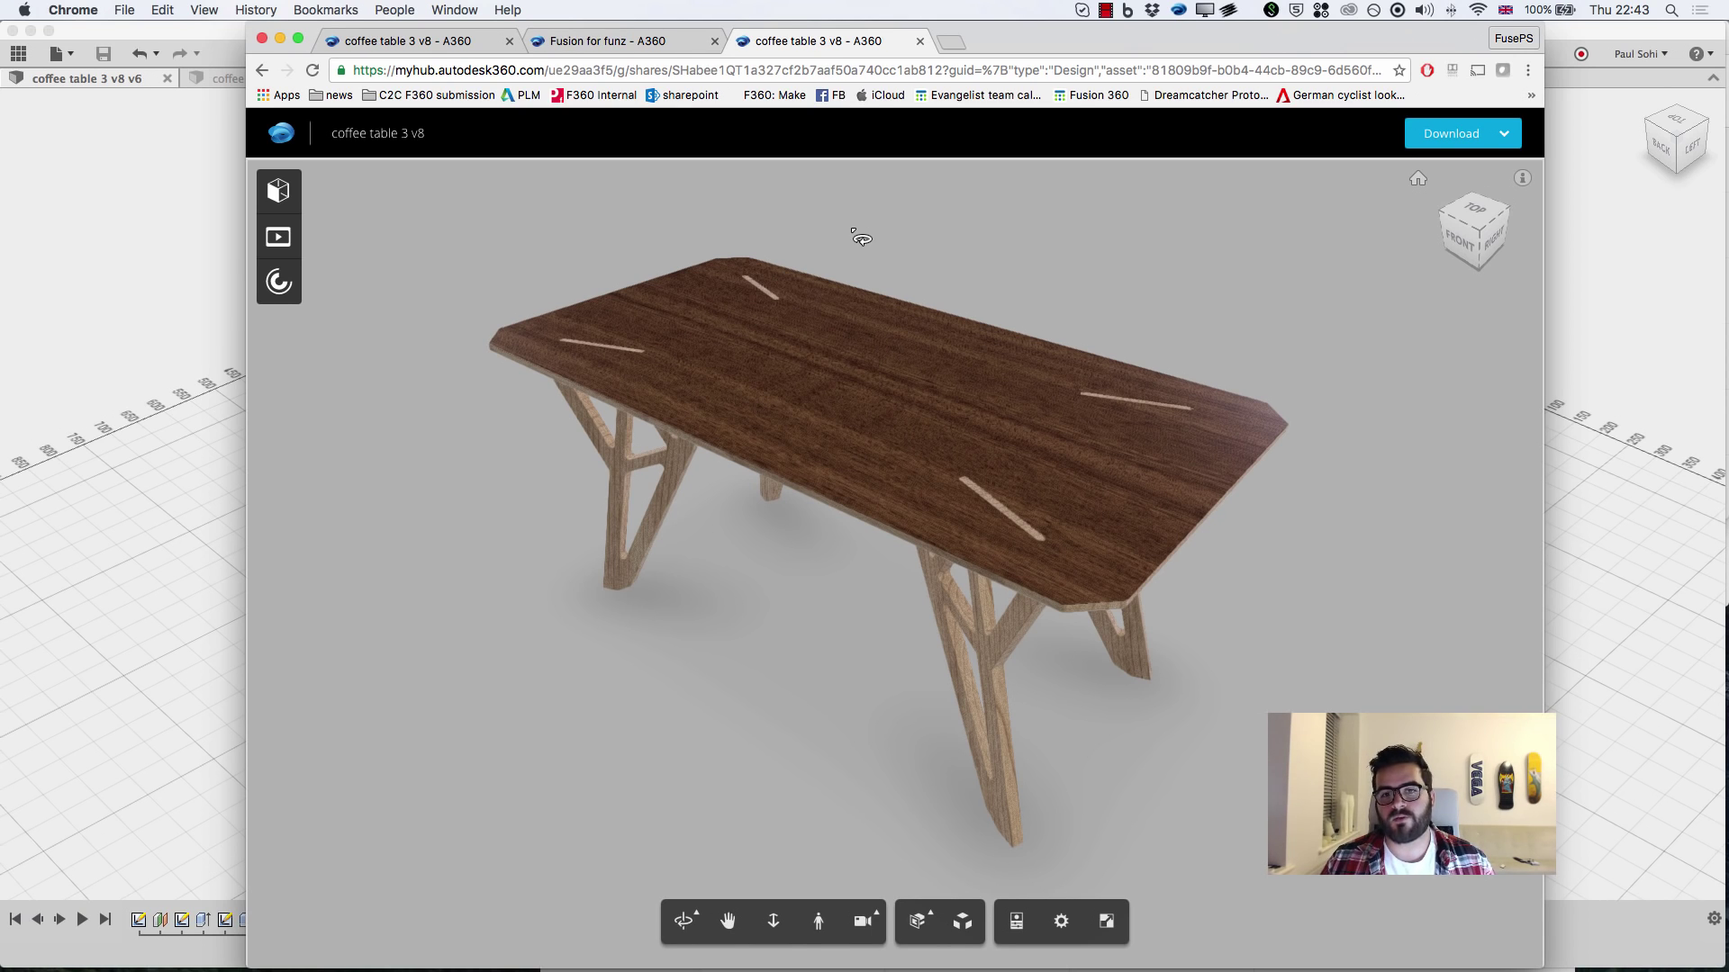
pyautogui.moveTo(872, 235)
pyautogui.mouseDown()
pyautogui.moveTo(956, 232)
pyautogui.moveTo(899, 235)
pyautogui.mouseUp()
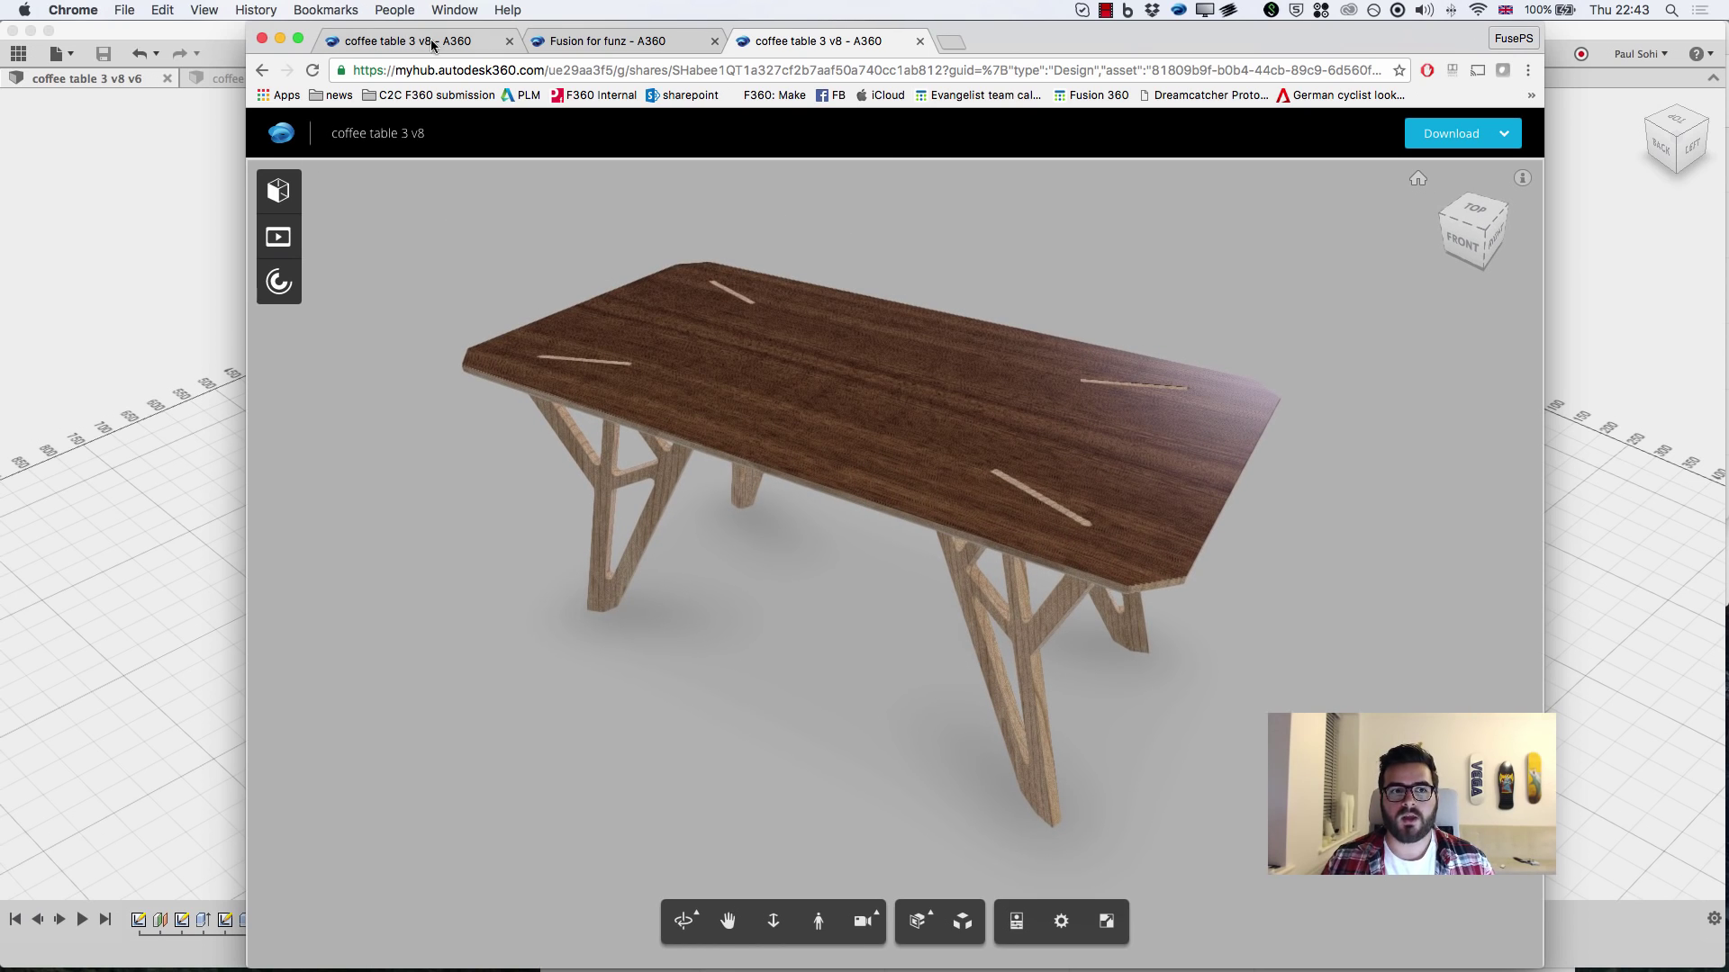
pyautogui.click(589, 42)
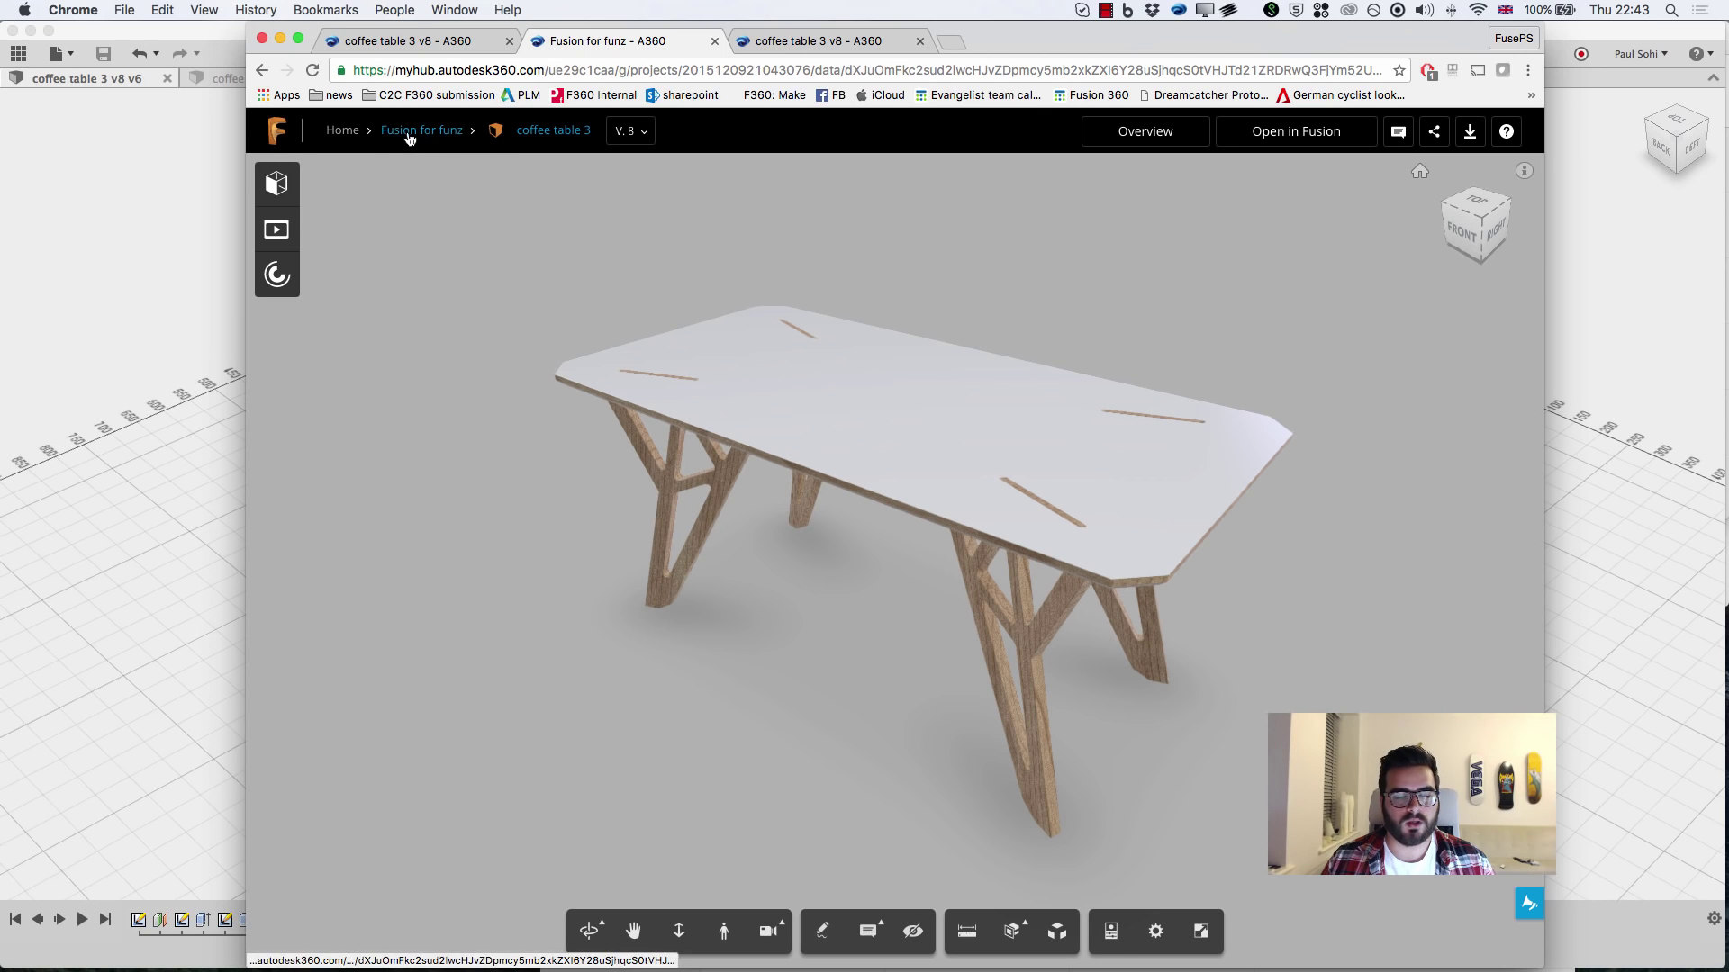
# From coffee table 3's Overview, switch Shared Link on and show the 640x480 iframe embed code.
pyautogui.click(1187, 137)
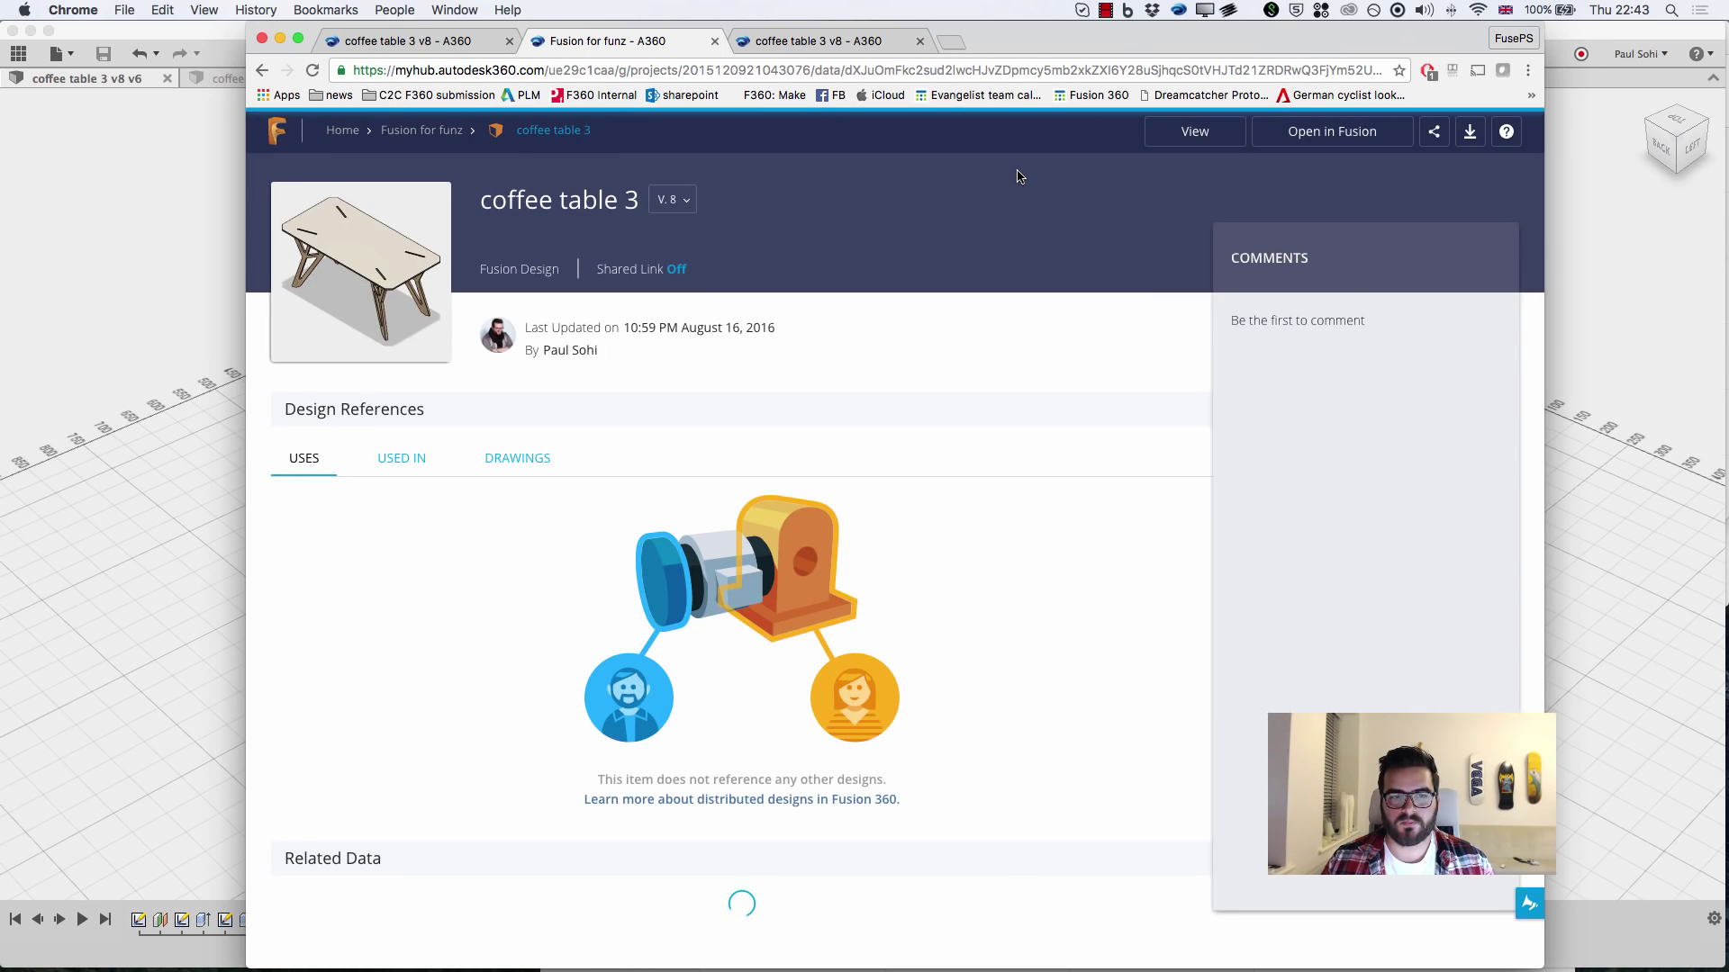
pyautogui.click(1431, 141)
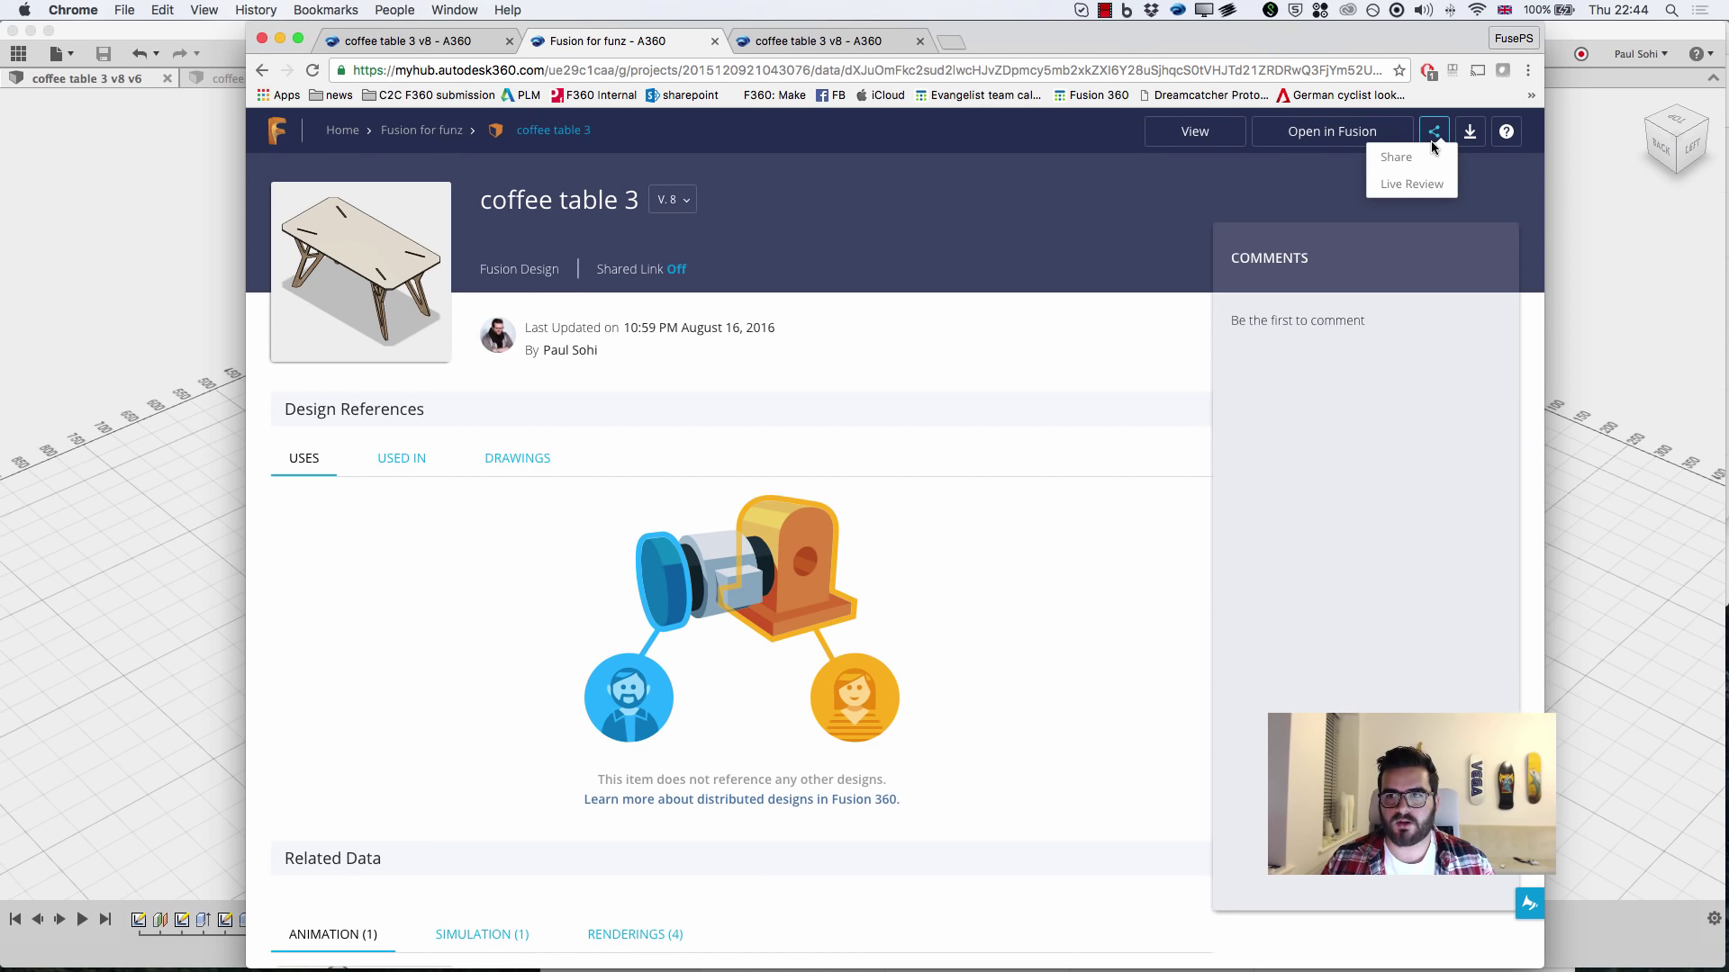
pyautogui.click(1418, 159)
pyautogui.click(627, 422)
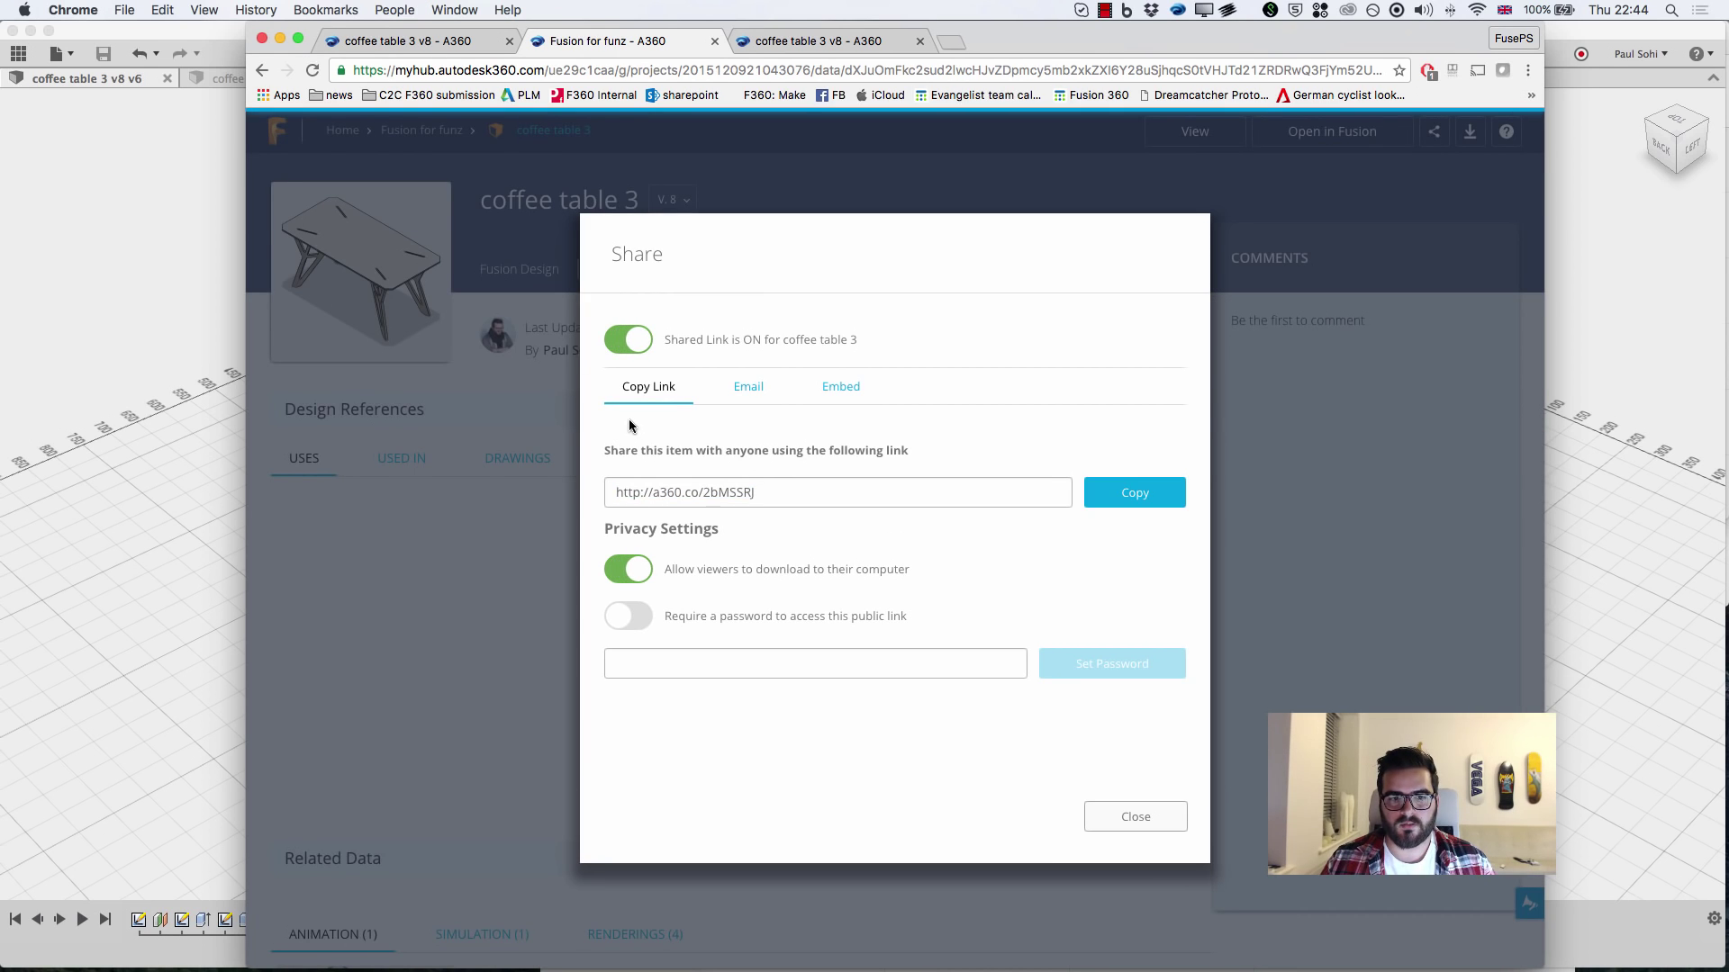
pyautogui.click(857, 390)
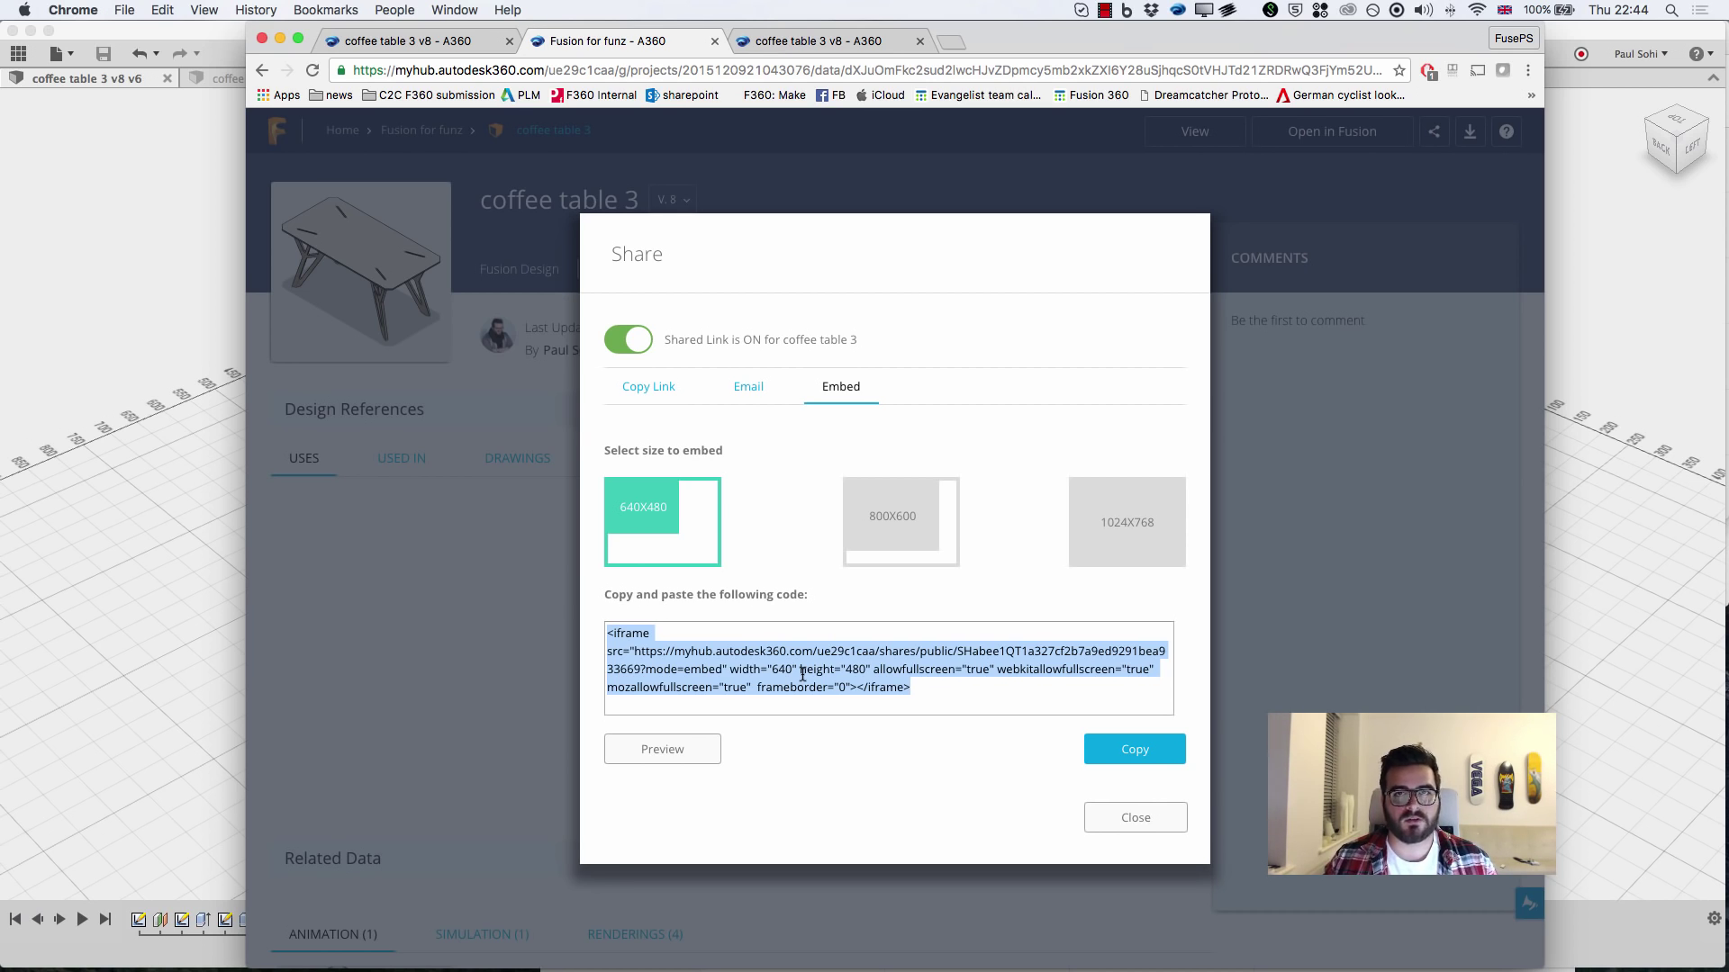
# Go to the Wevolver EXIII-HACKBERRY project in a new tab and open its RESULT section.
pyautogui.click(952, 41)
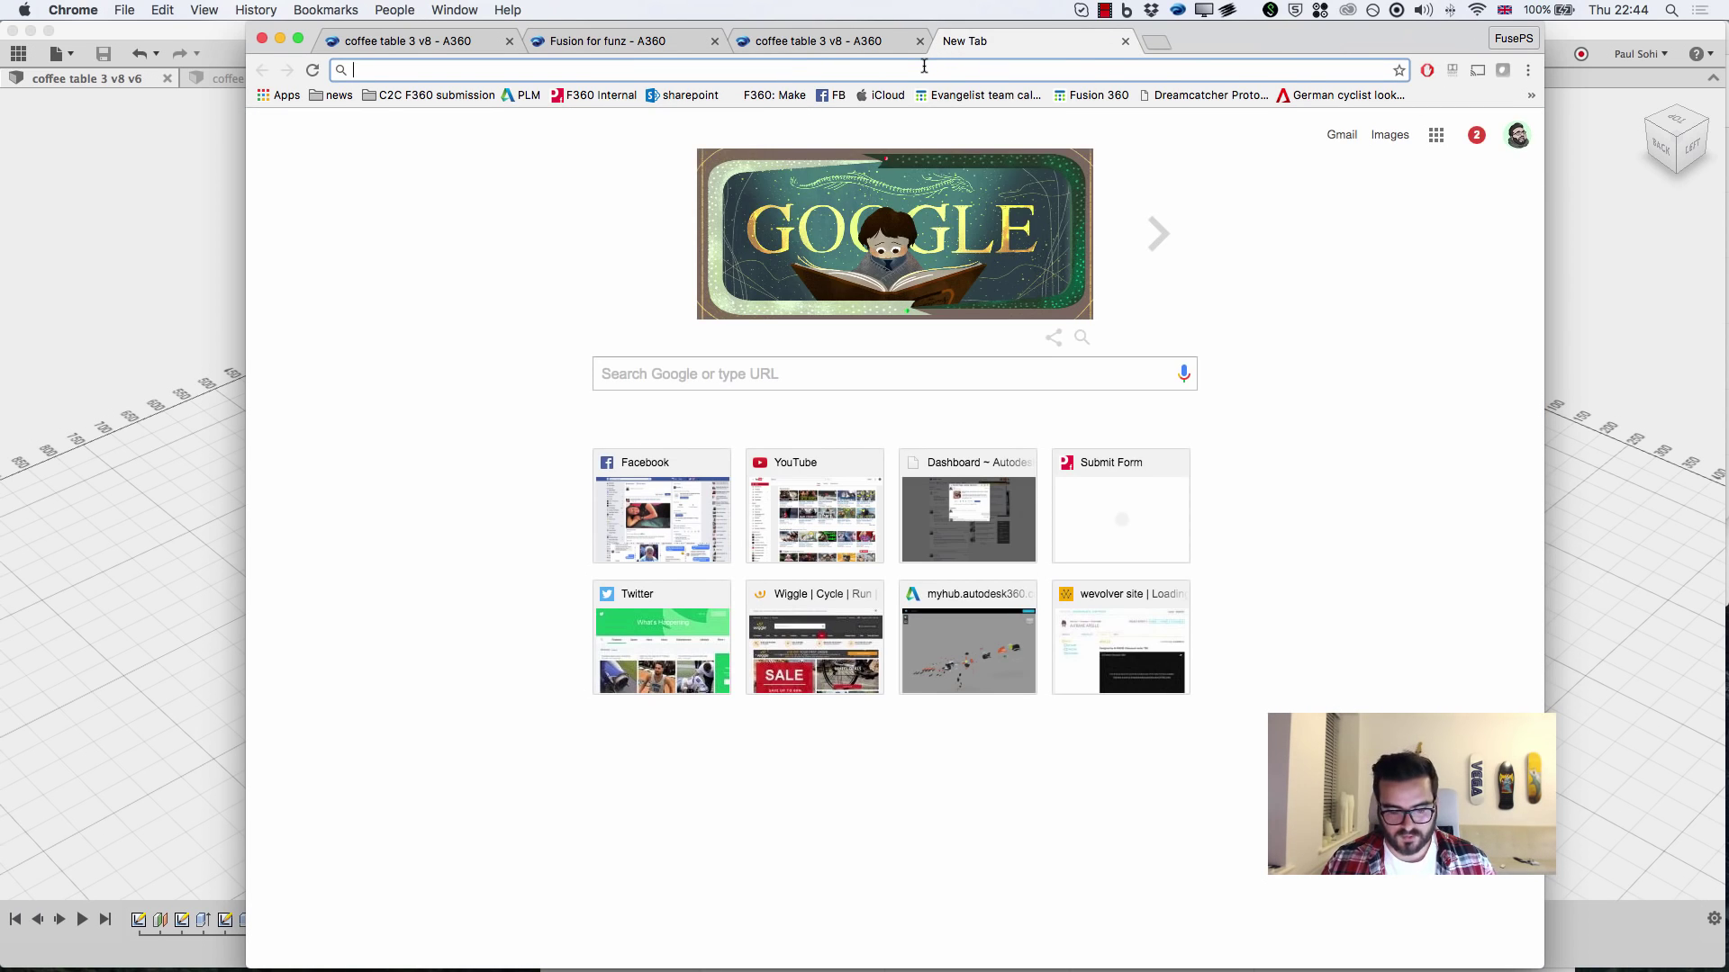
pyautogui.write('we')
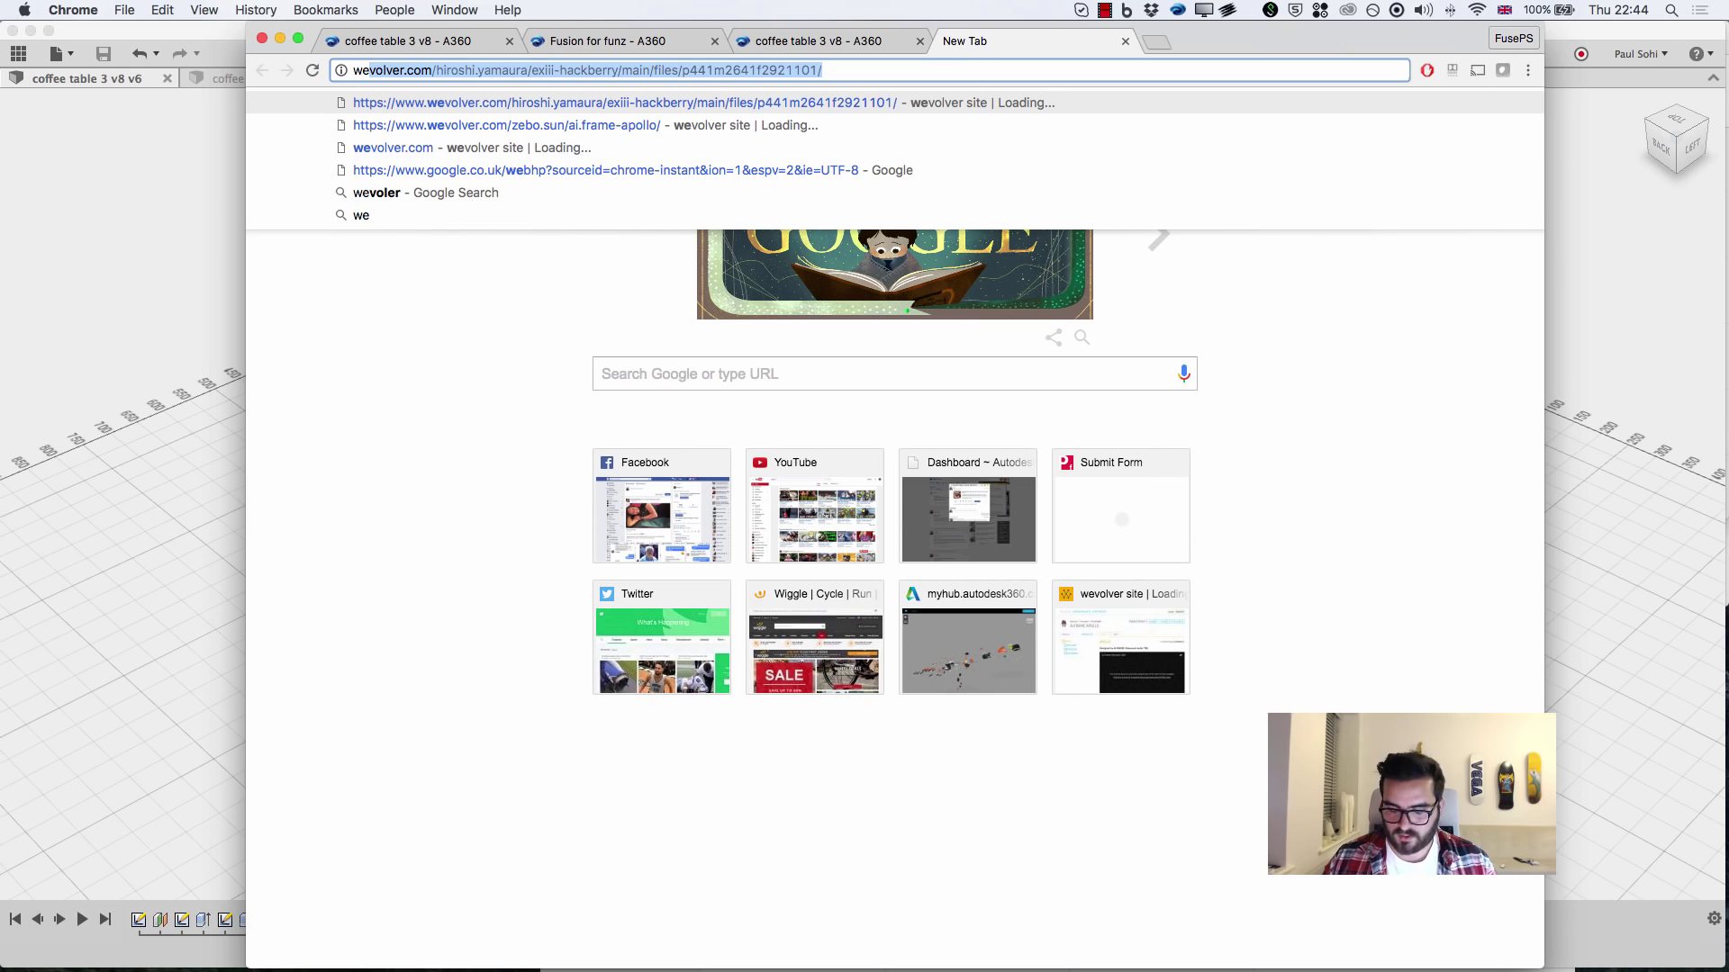
pyautogui.press('Return')
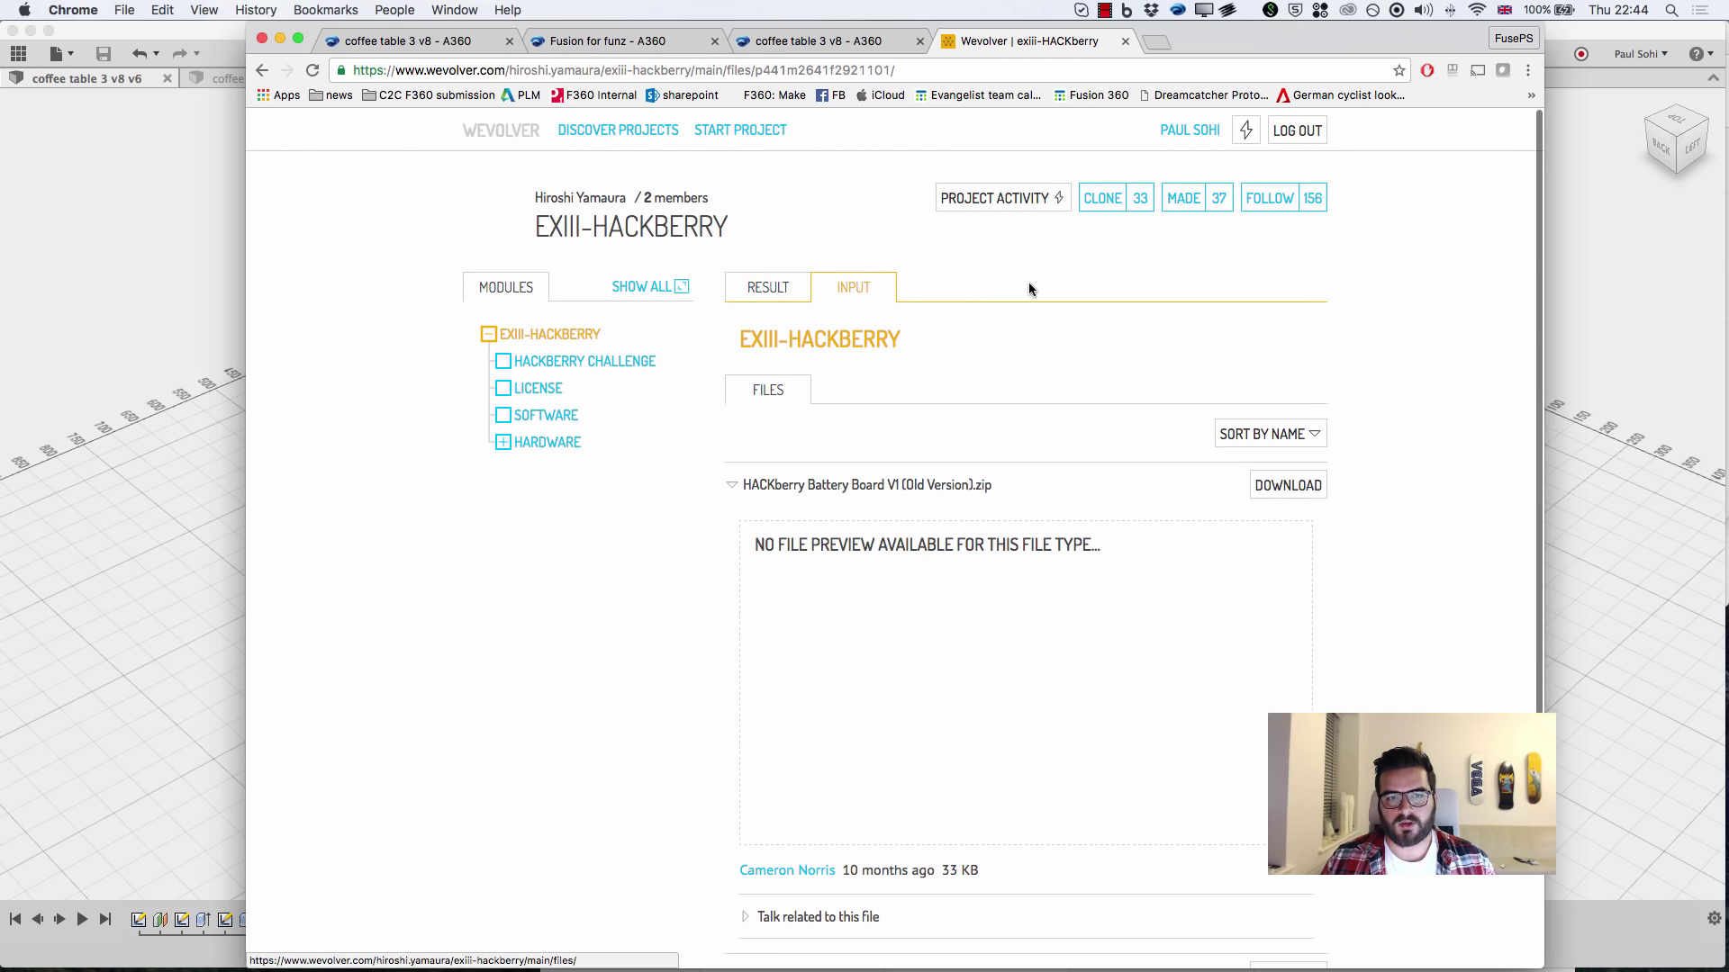
pyautogui.click(782, 286)
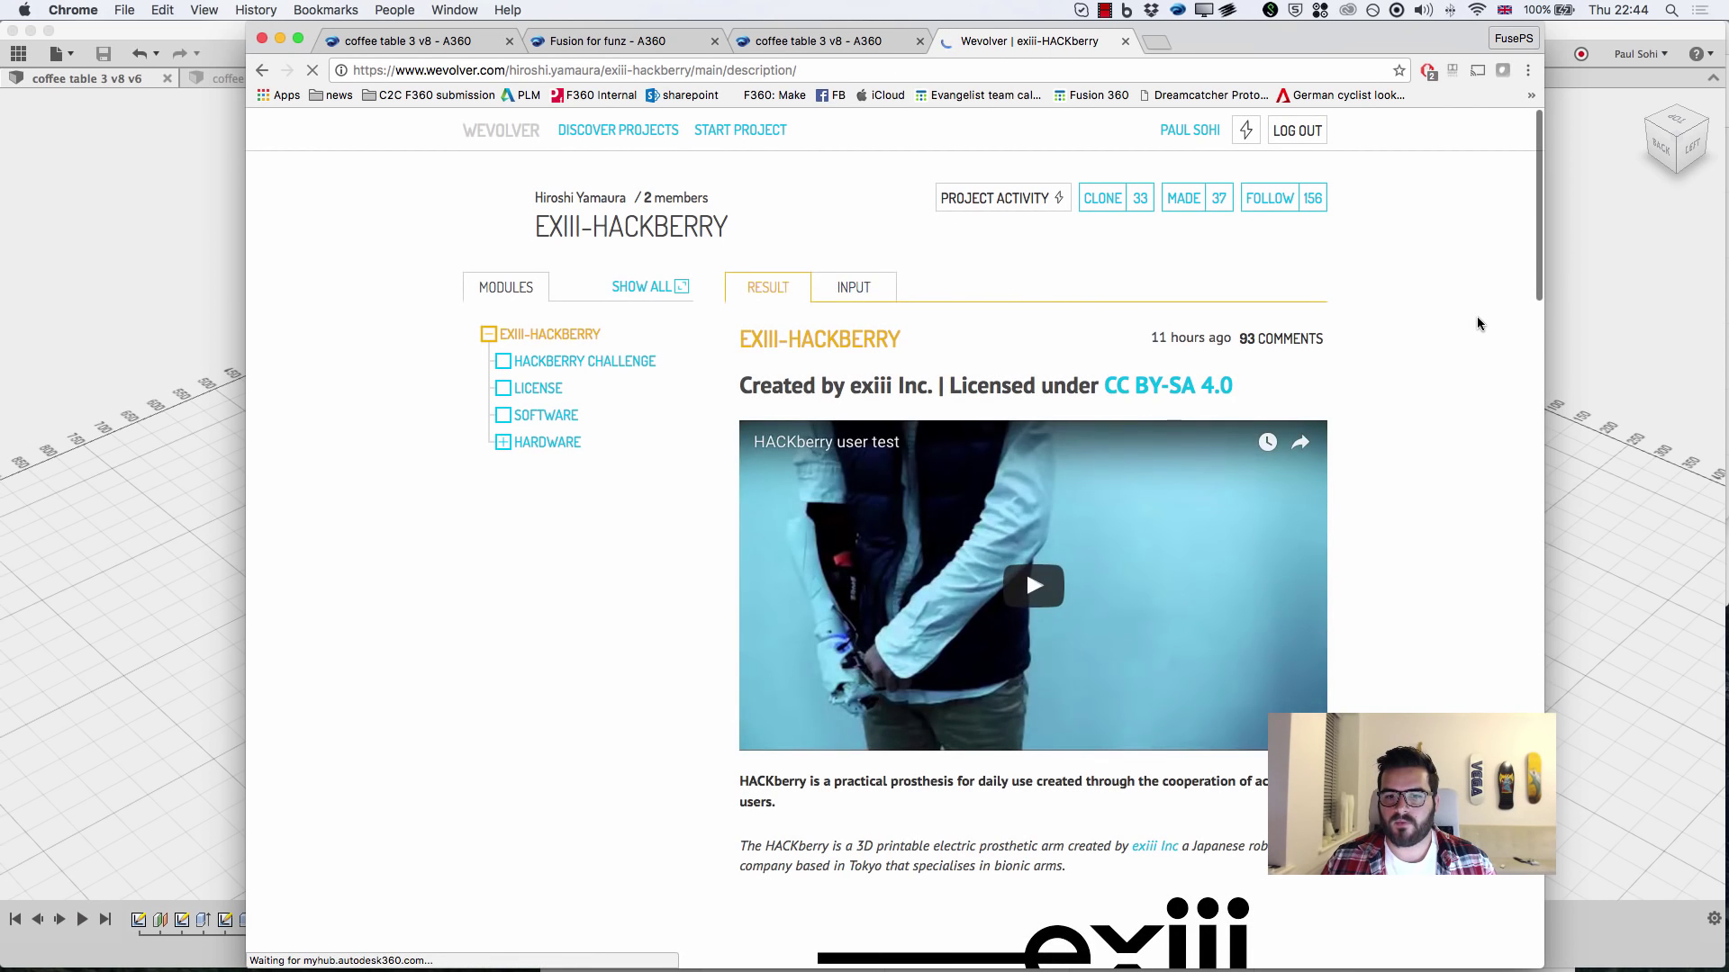
# Scroll down to the embedded A360 viewer and play the robotic hand's animation.
pyautogui.scroll(-10, 1478, 323)
pyautogui.scroll(-10, 1478, 323)
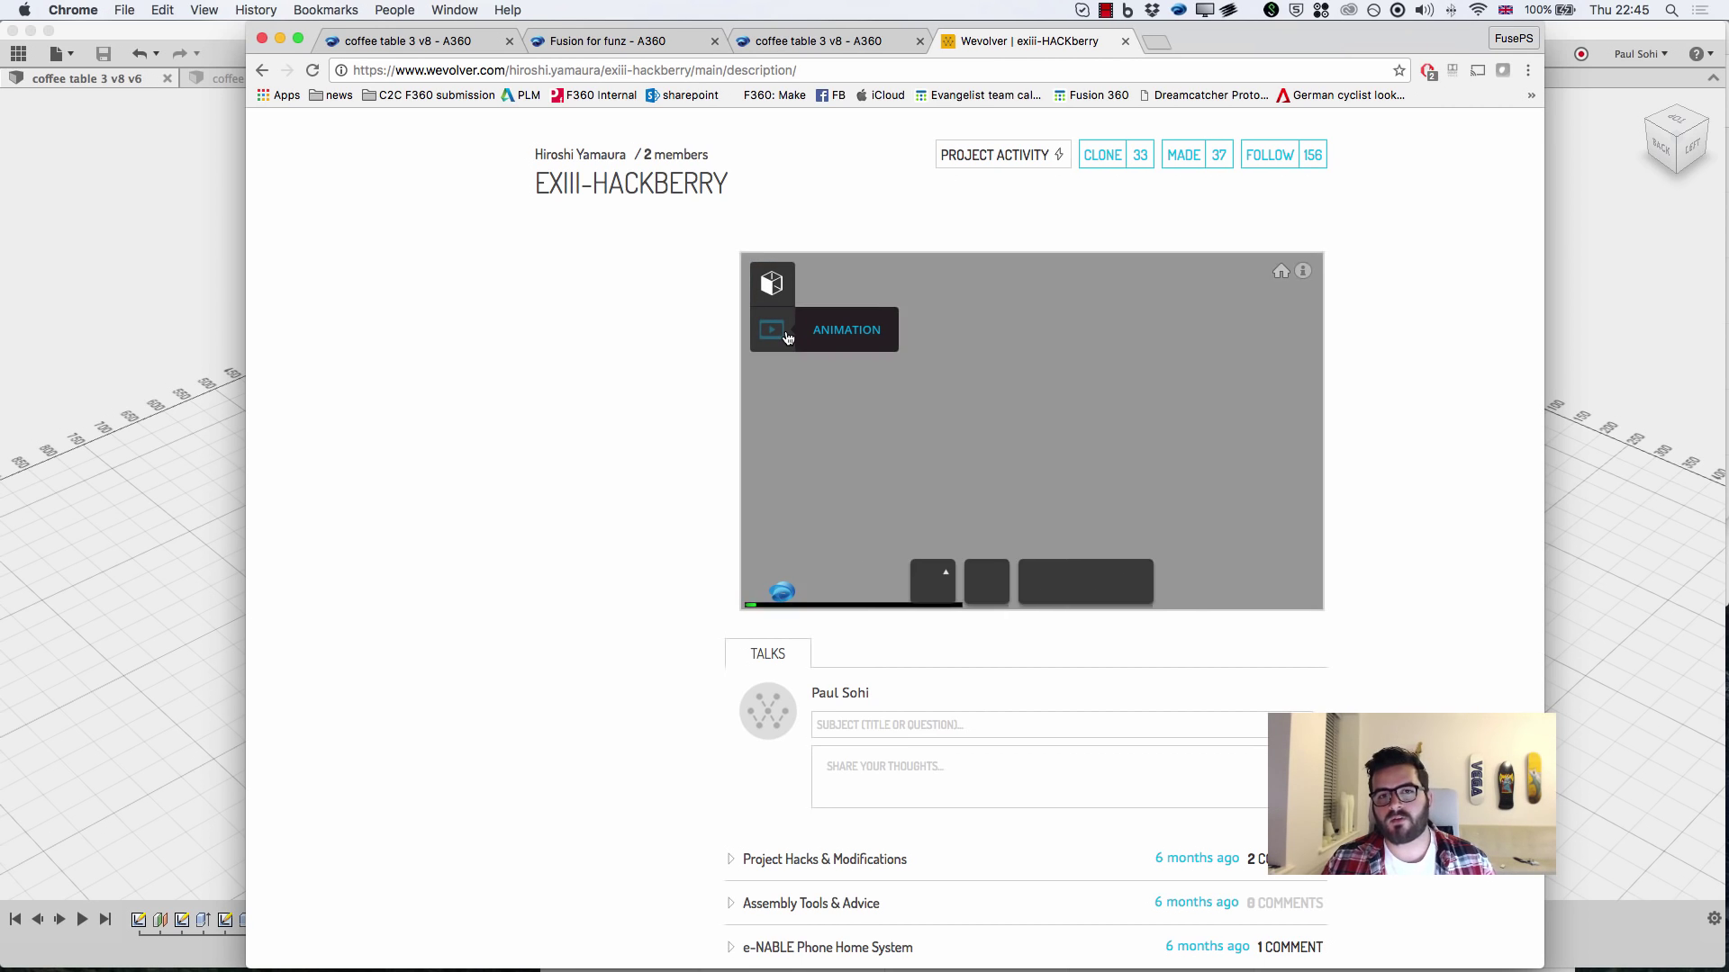
pyautogui.click(846, 333)
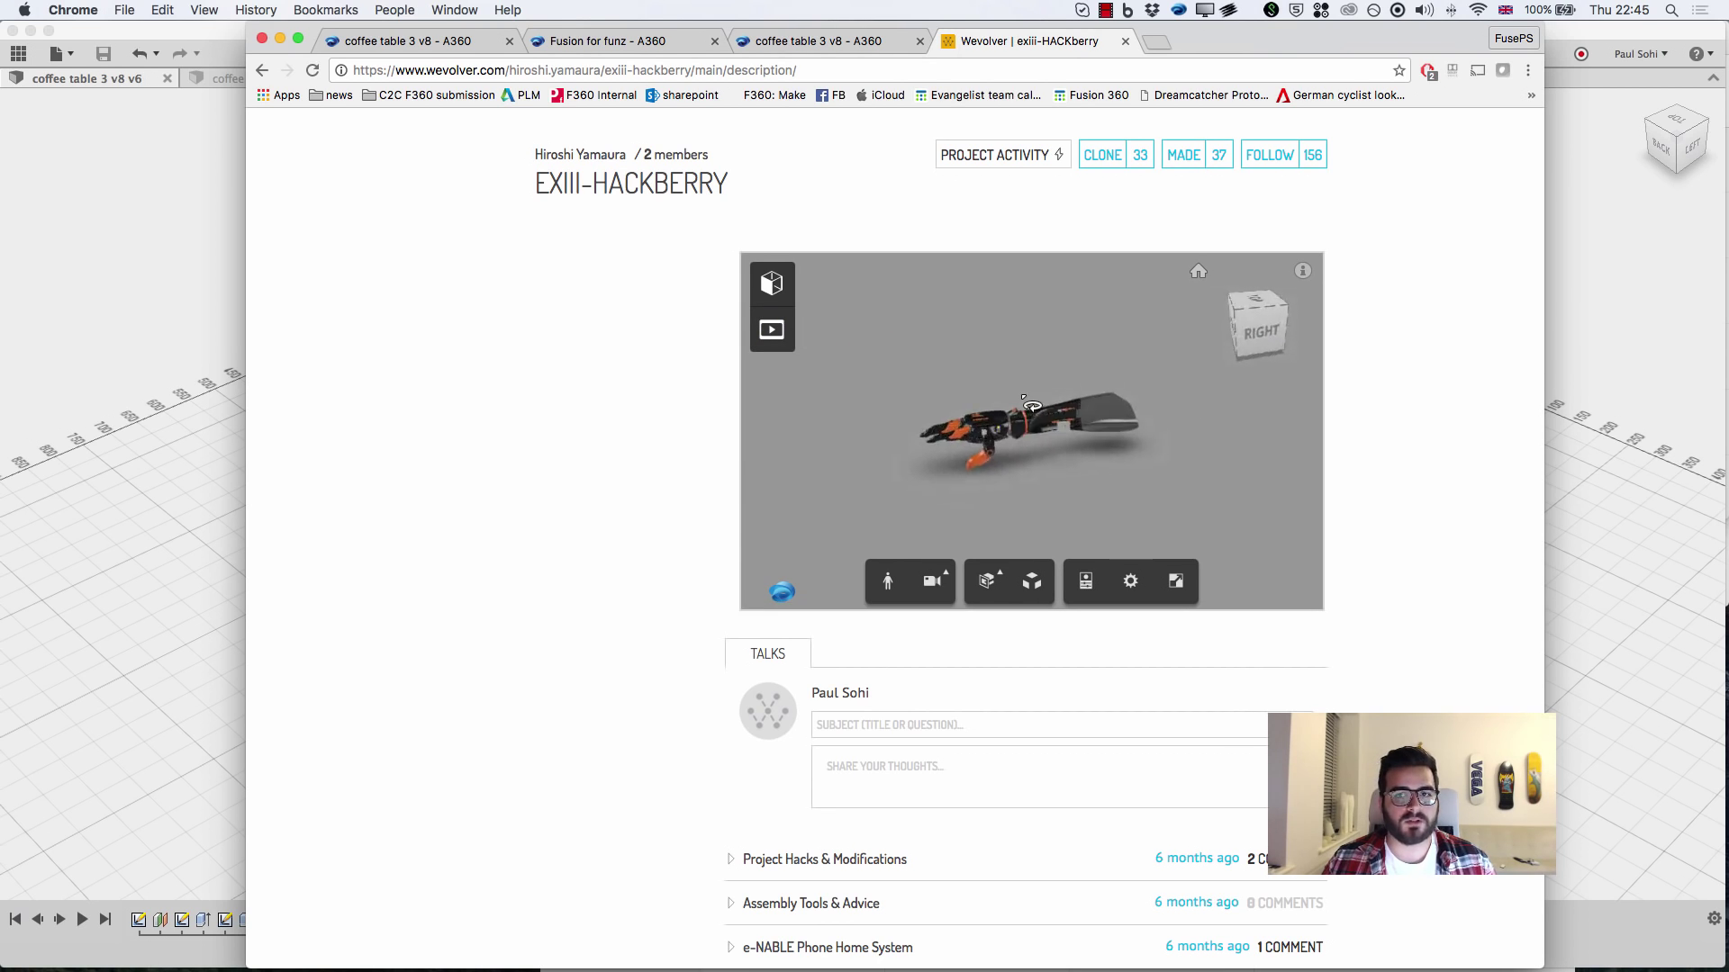
pyautogui.scroll(2, 1403, 378)
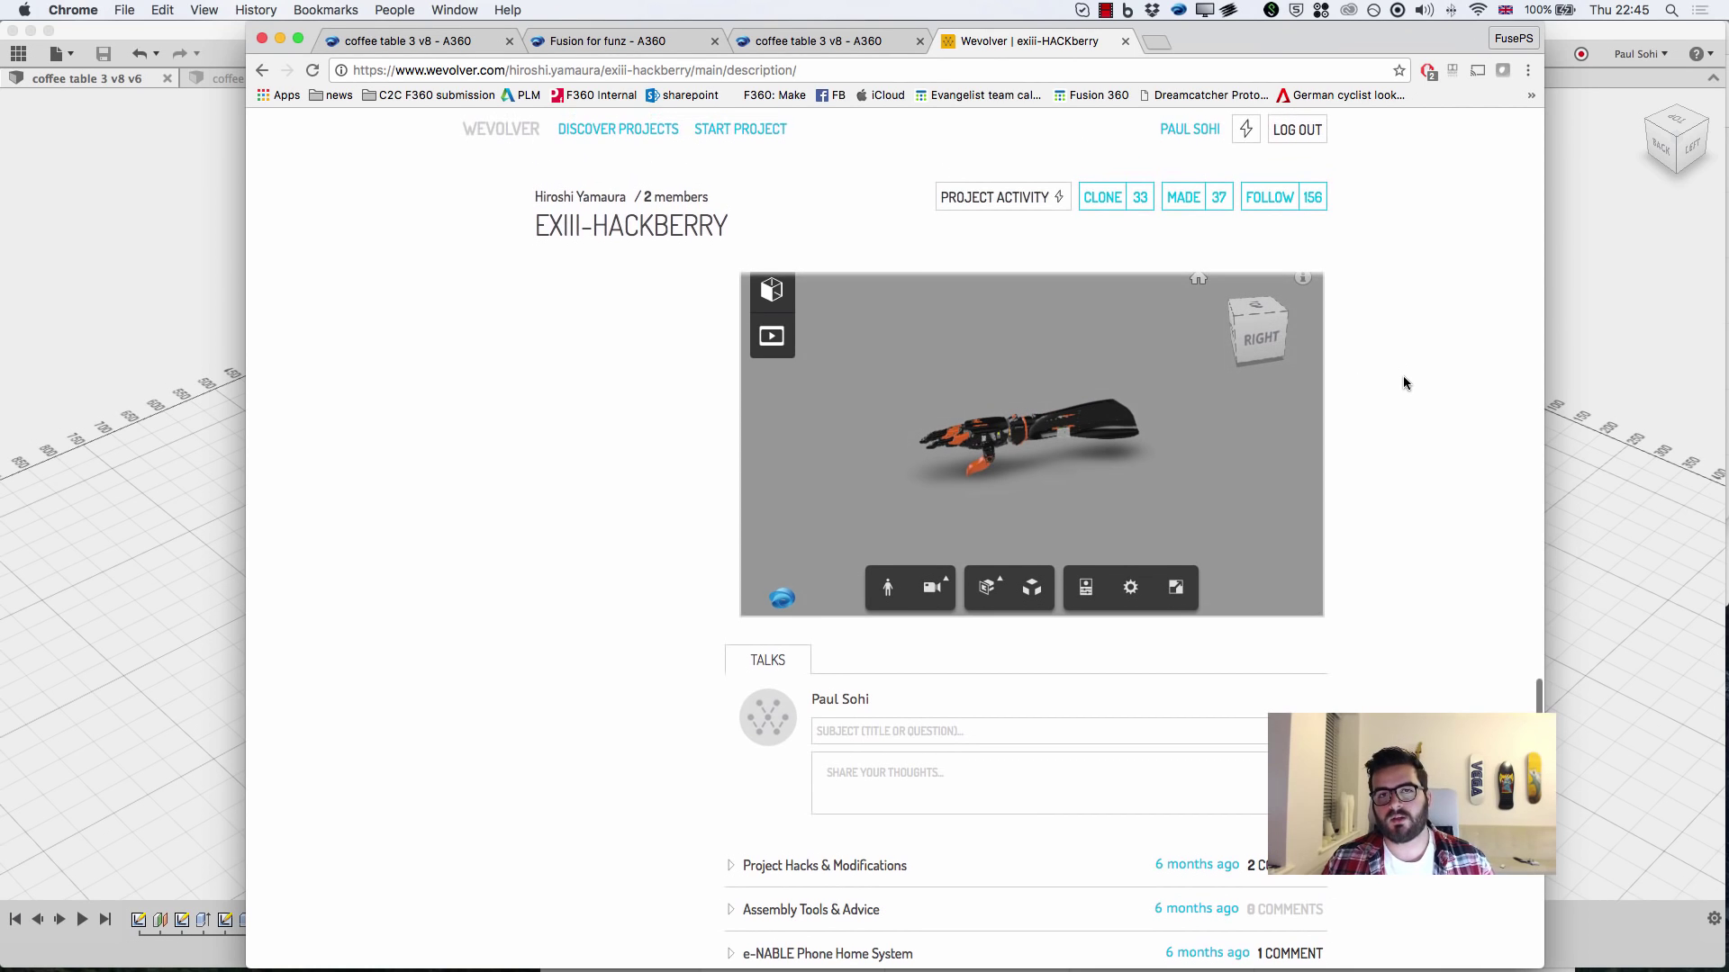